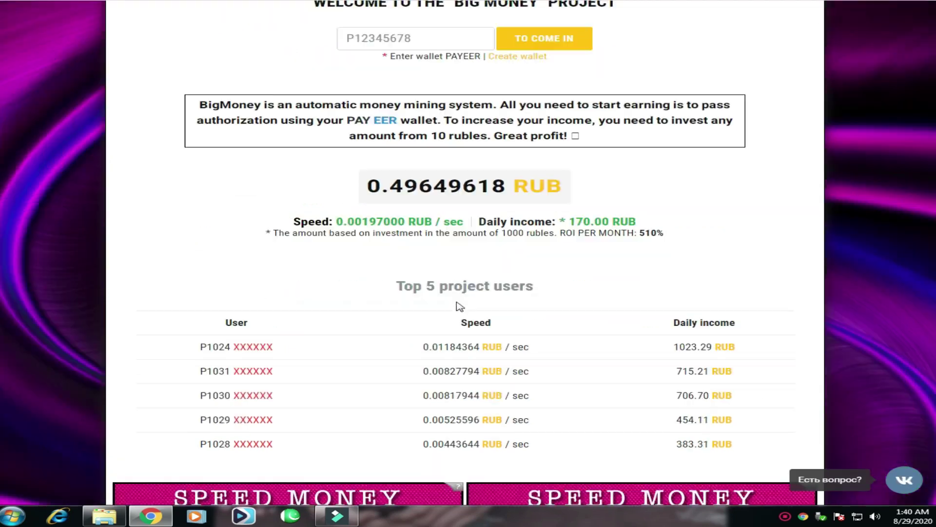
Log in to the Big Money project with the saved Payeer wallet number and dismiss the translation prompt
scroll(634, 355, up, 5)
scroll(634, 355, up, 3)
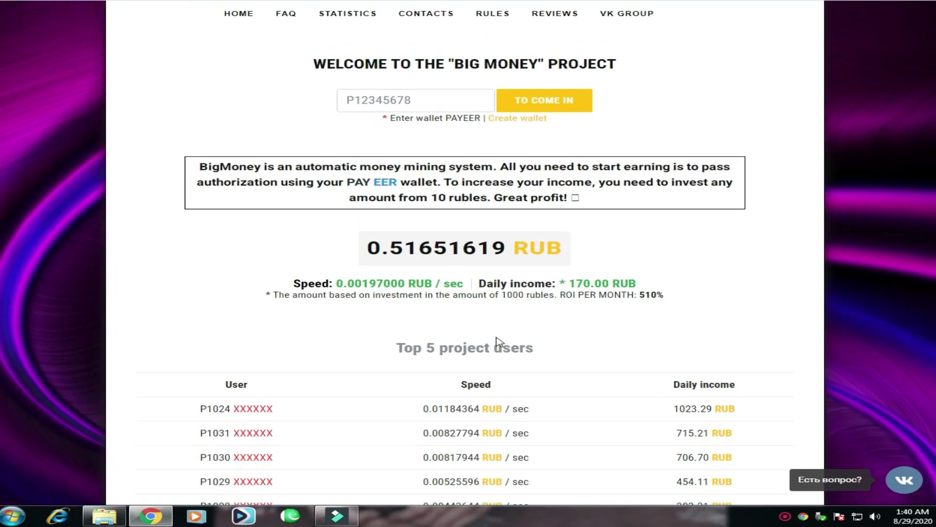
click(404, 100)
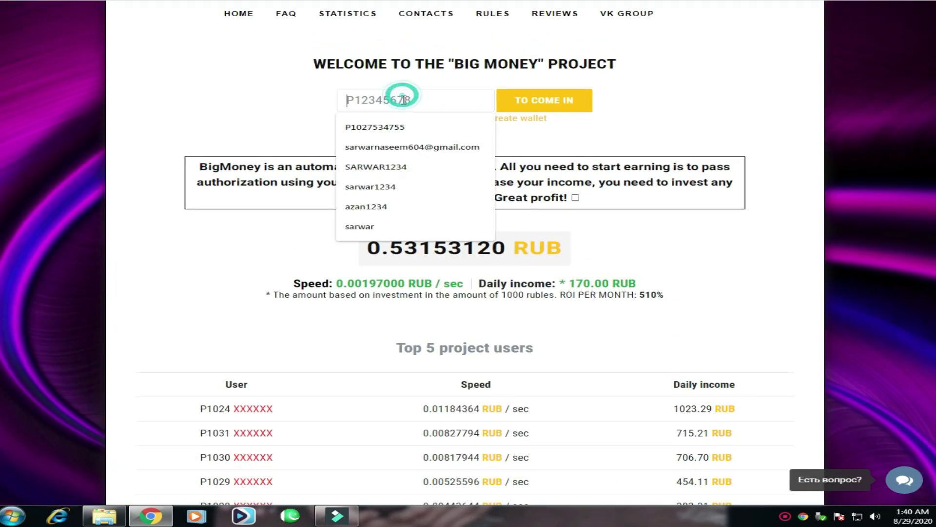
click(374, 127)
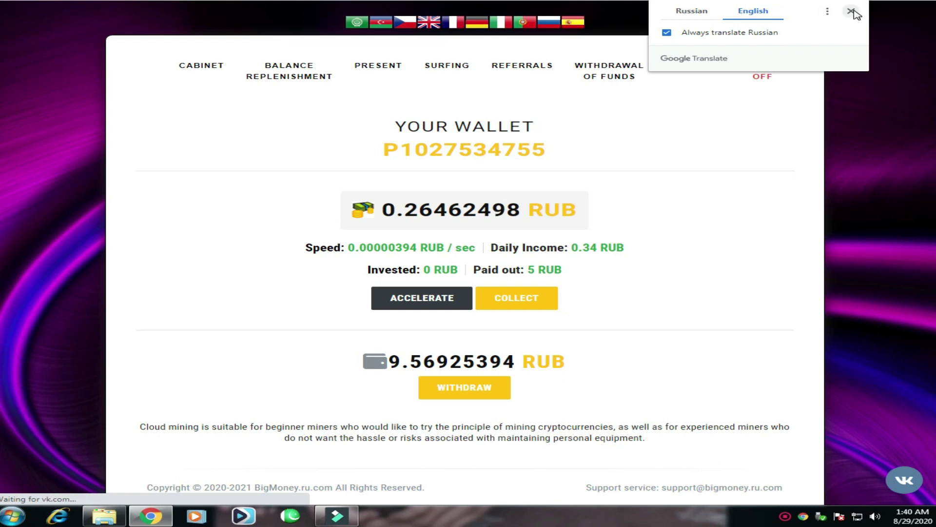
click(851, 10)
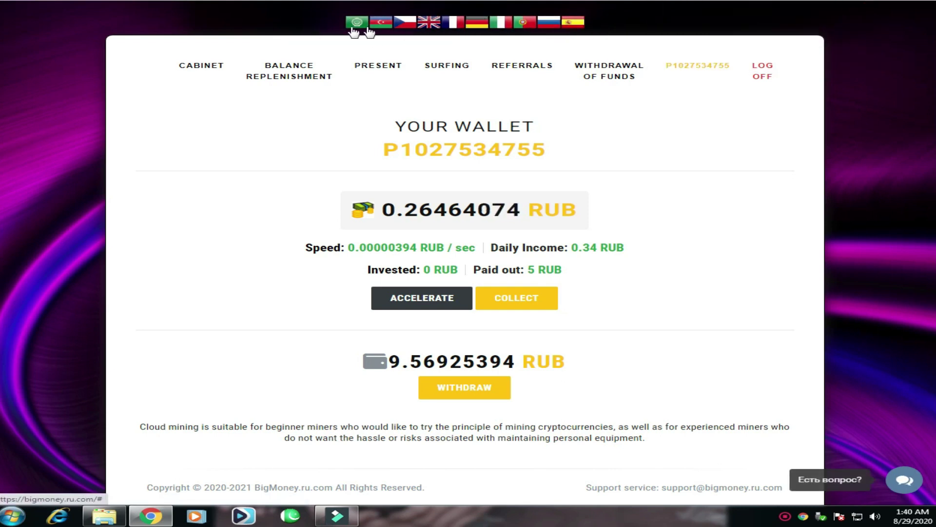
Request a mining speed increase for 200 RUB and dismiss the translation prompt
scroll(589, 251, down, 1)
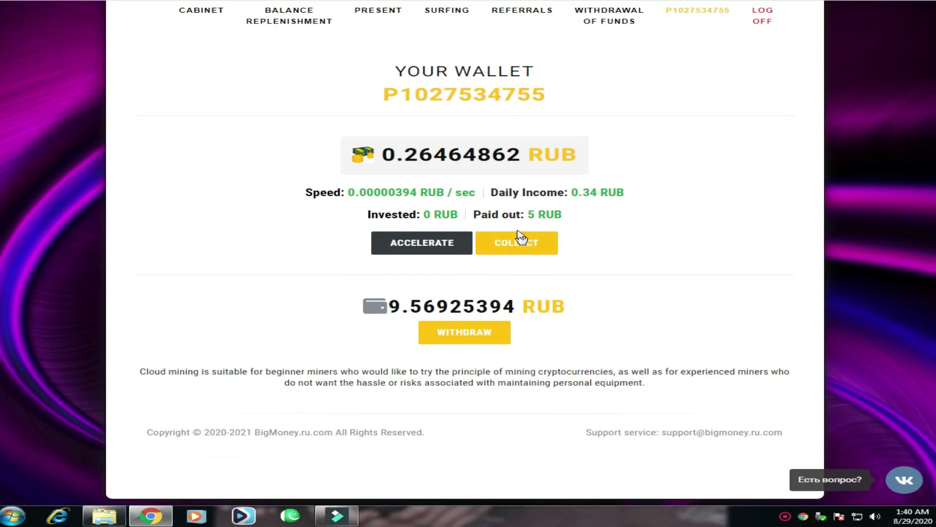
drag(482, 214, 583, 215)
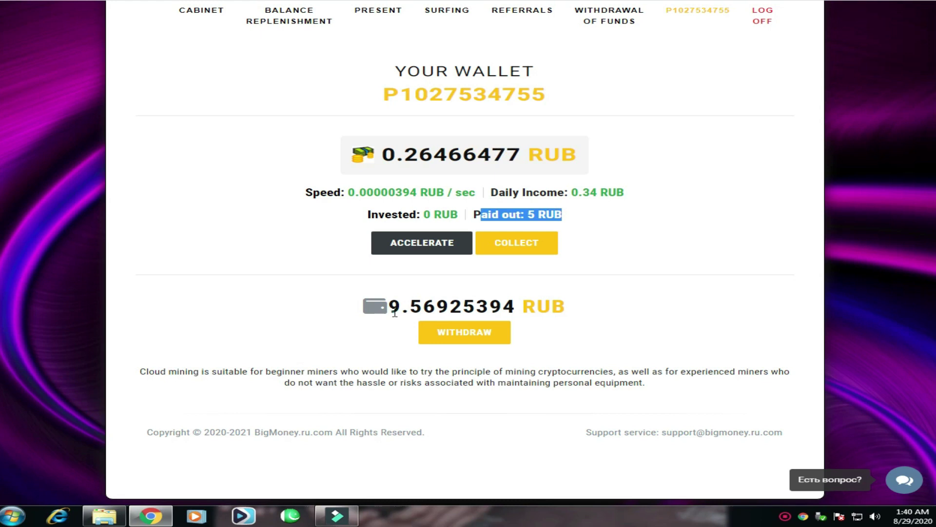
drag(389, 307, 503, 307)
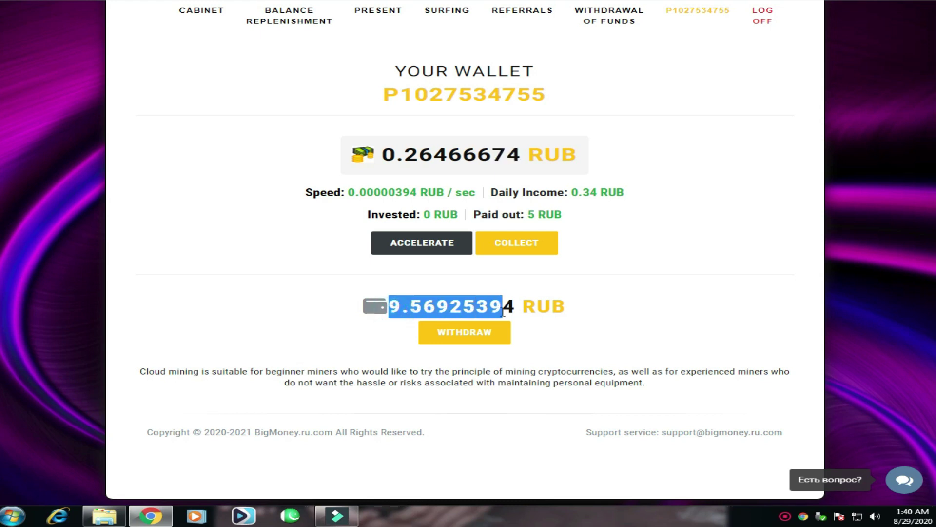
click(434, 245)
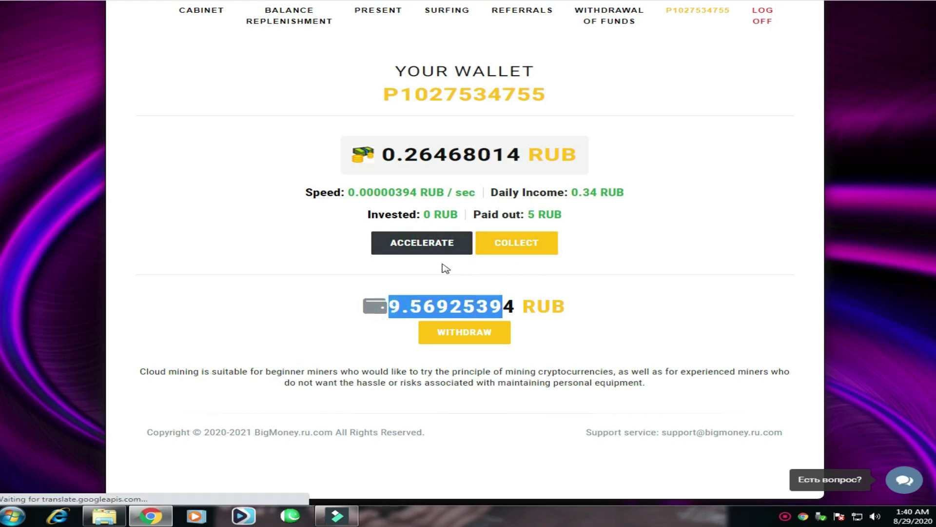
click(418, 246)
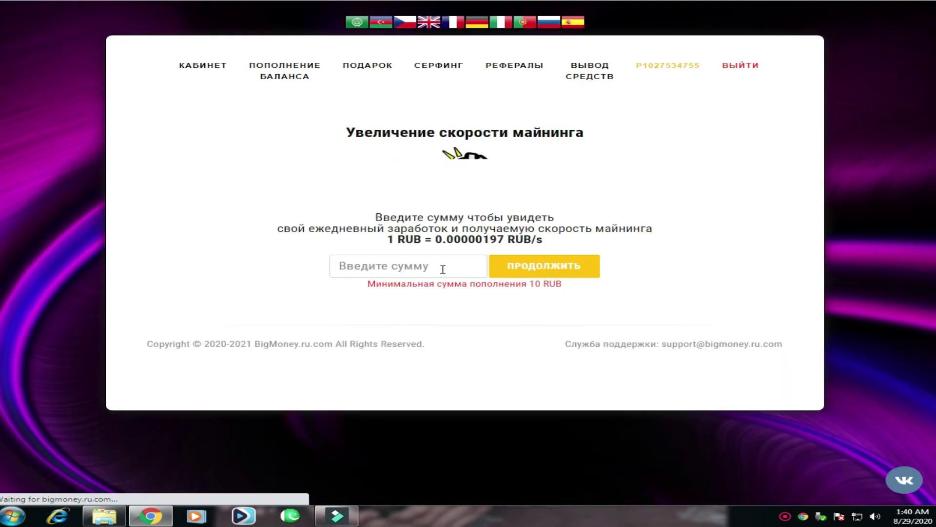
click(413, 265)
text(200)
click(545, 272)
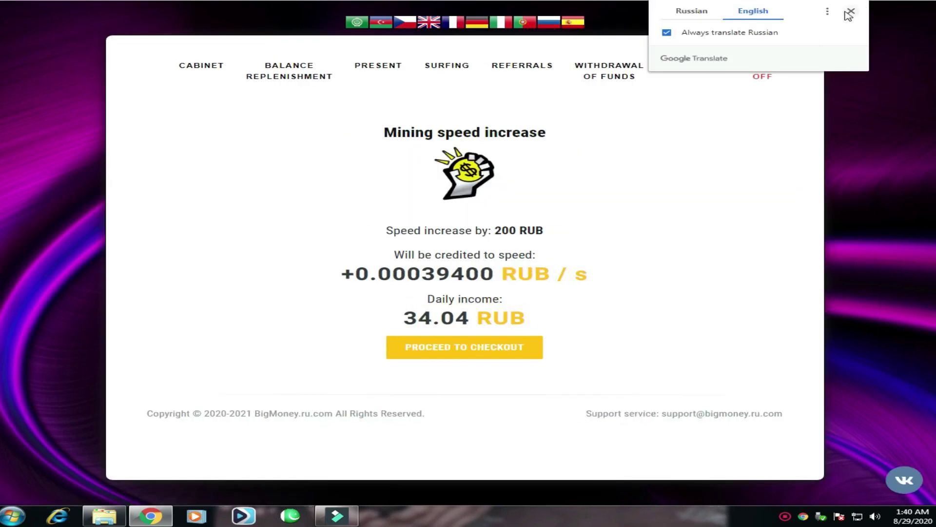
click(851, 11)
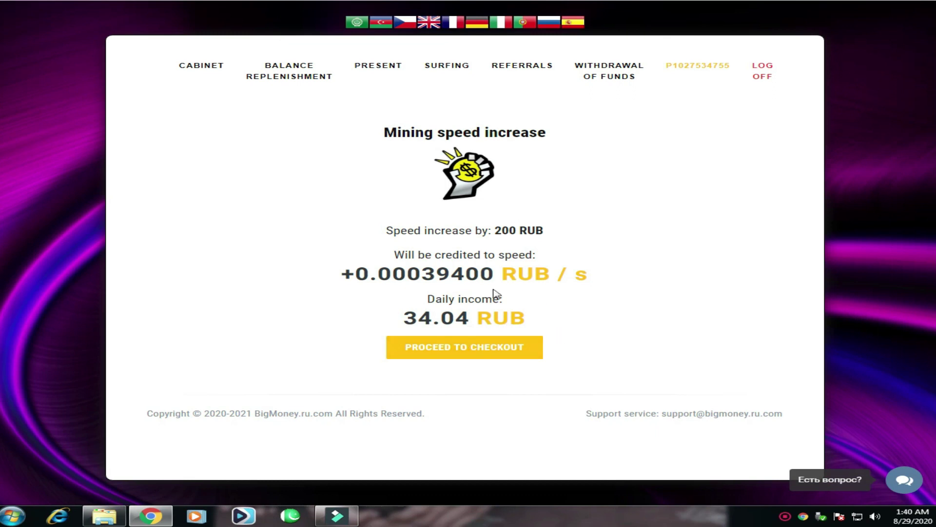
Check out and pay the Big Money invoice from the Payeer USD account, then dismiss the translation prompt
click(452, 357)
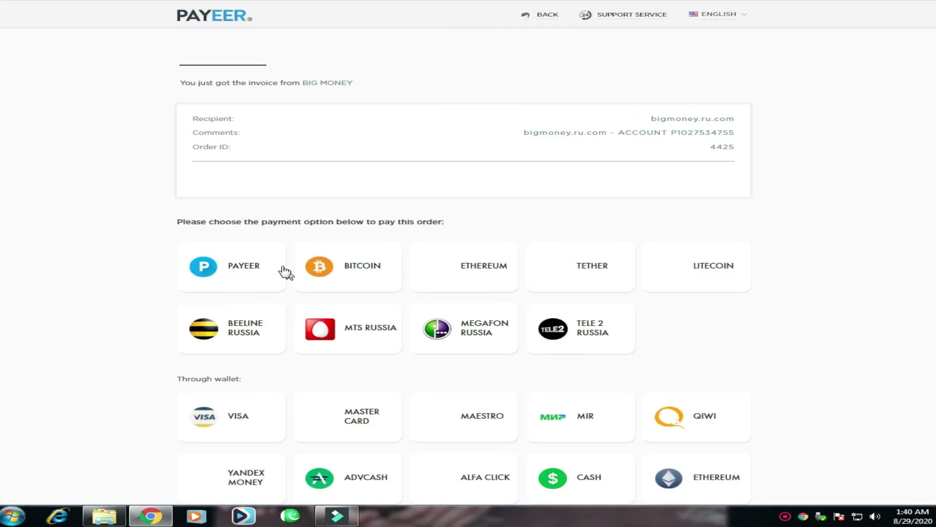
mouse_move(261, 255)
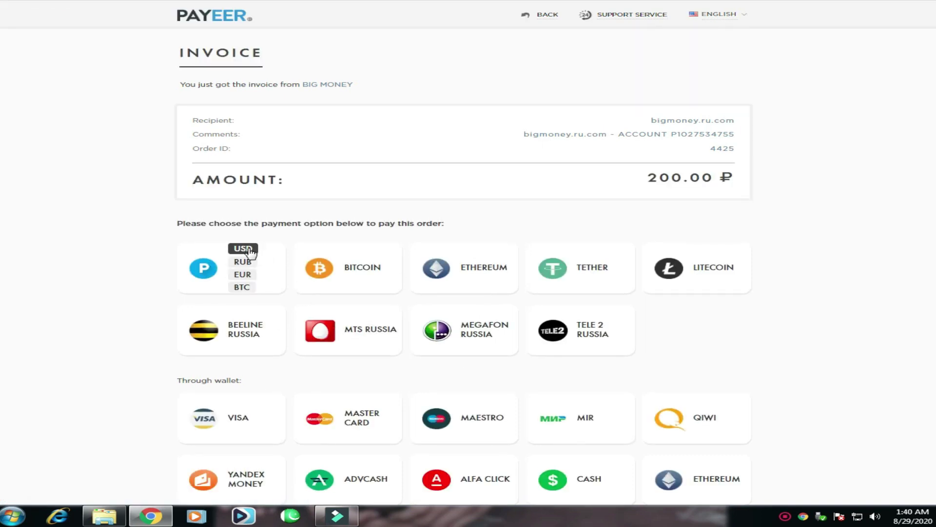
click(249, 249)
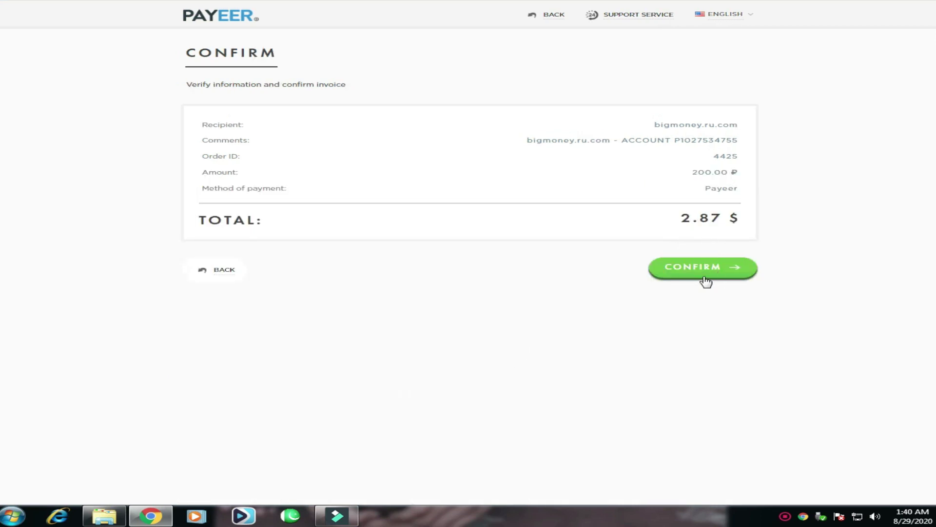
click(687, 279)
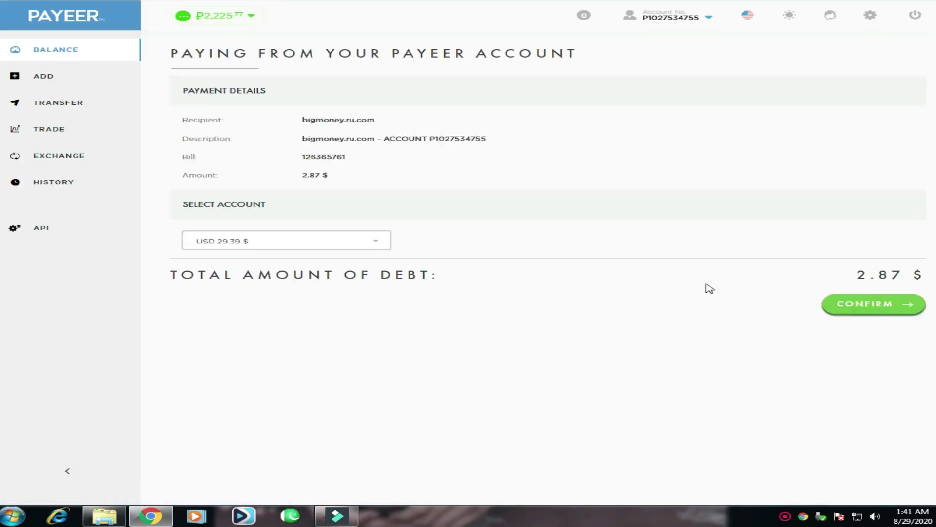
click(878, 303)
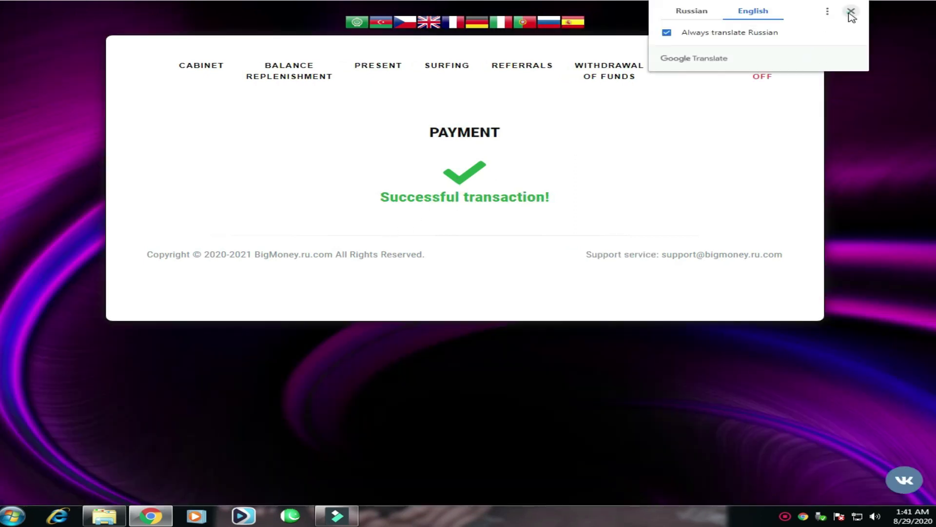
click(851, 11)
Open the Big Money cabinet and examine the daily income, invested amount and paid-out amount
click(206, 86)
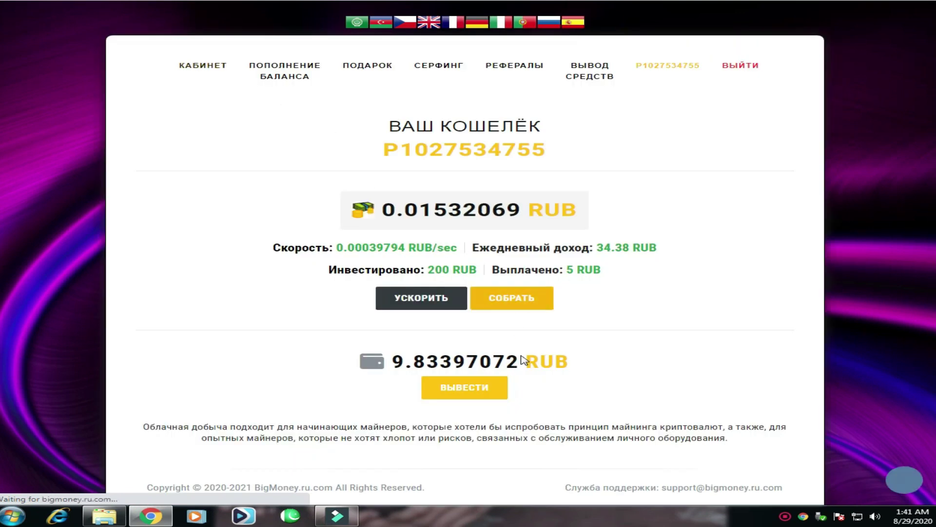
scroll(609, 219, down, 1)
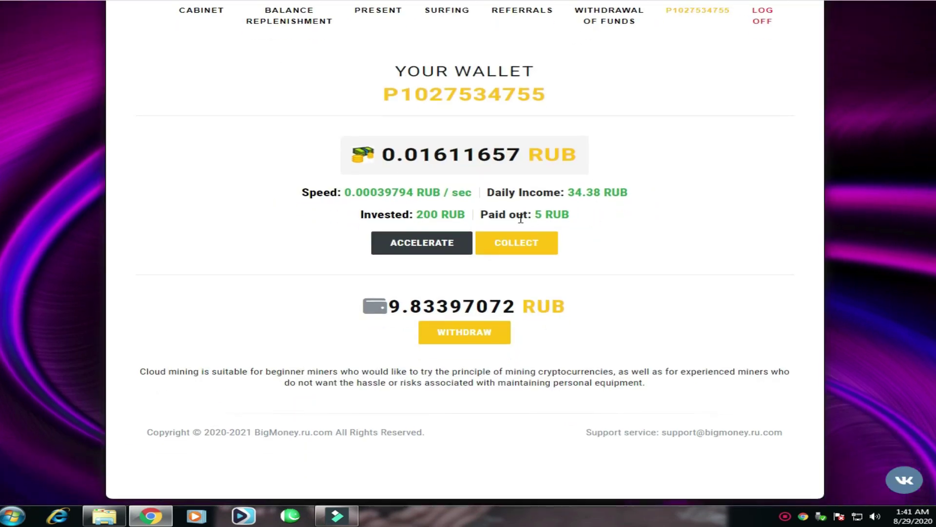
drag(562, 192, 630, 191)
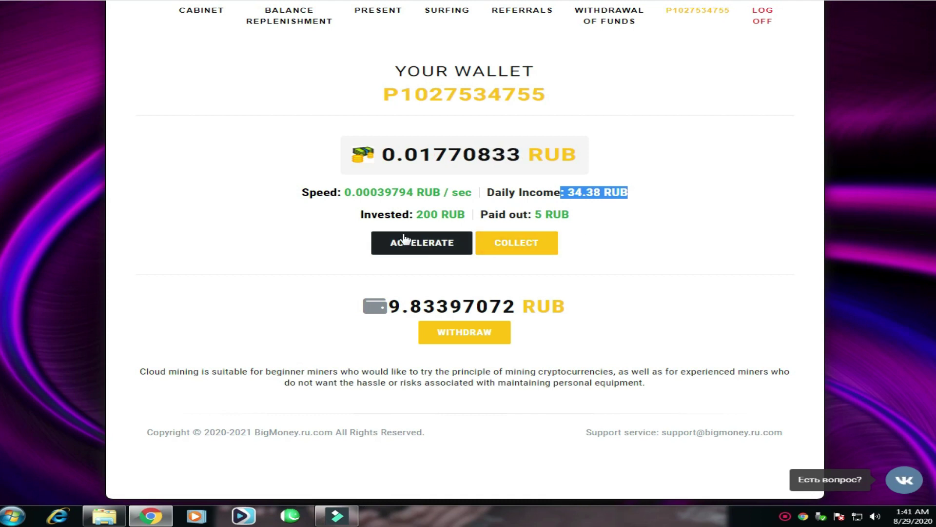
drag(356, 214, 479, 214)
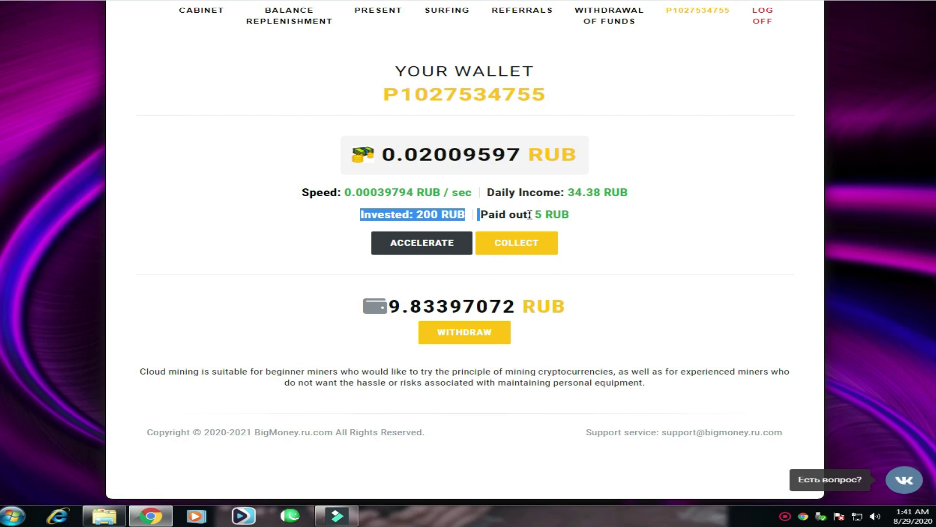
drag(532, 215, 581, 217)
scroll(583, 328, down, 1)
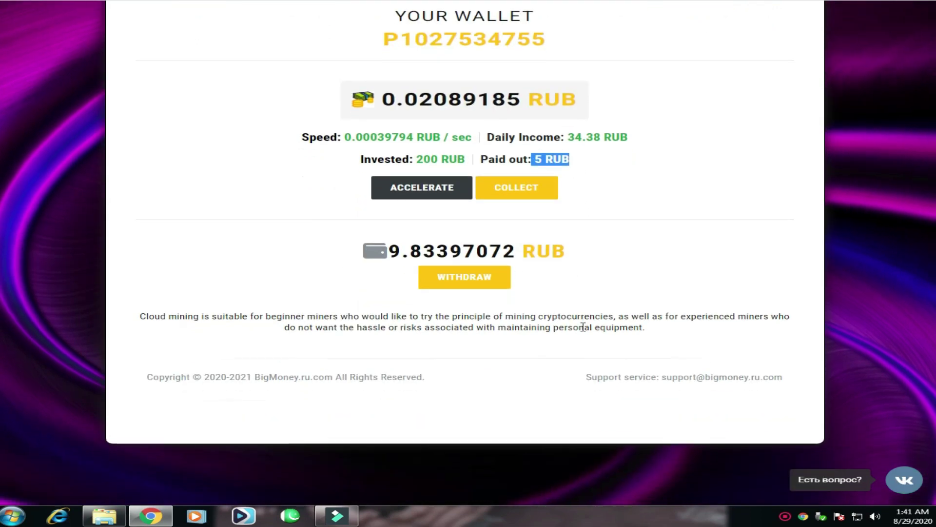
scroll(561, 220, up, 2)
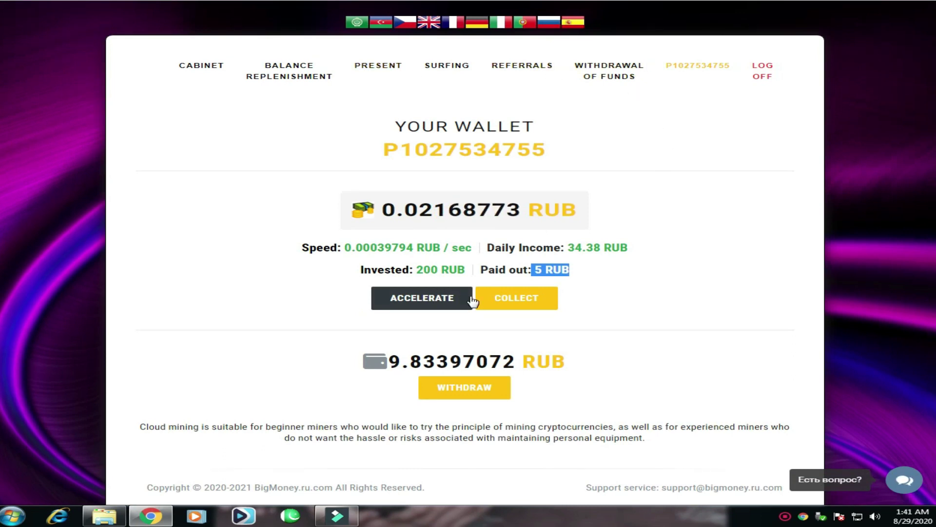
scroll(480, 312, down, 5)
scroll(564, 299, up, 5)
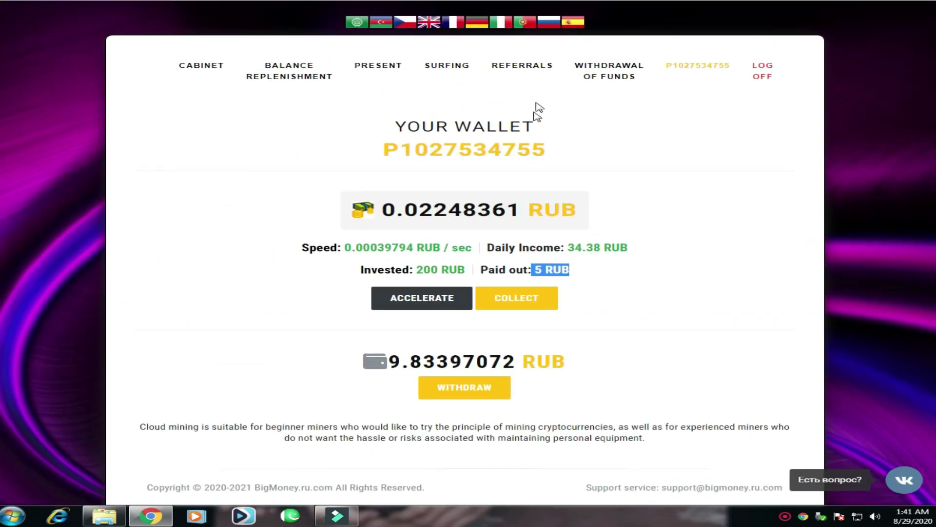
drag(482, 270, 590, 282)
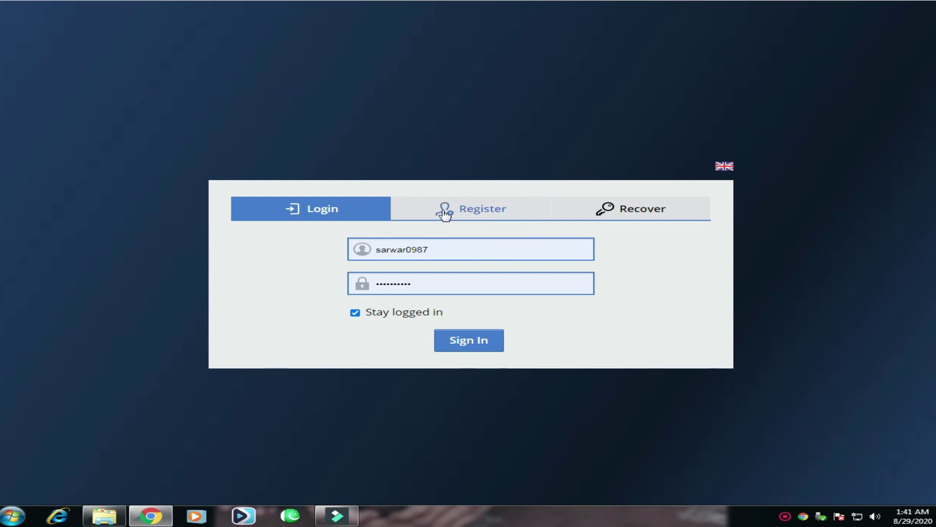
Set the Kolotibablo login page's language to English and sign in with the prefilled account credentials
click(734, 170)
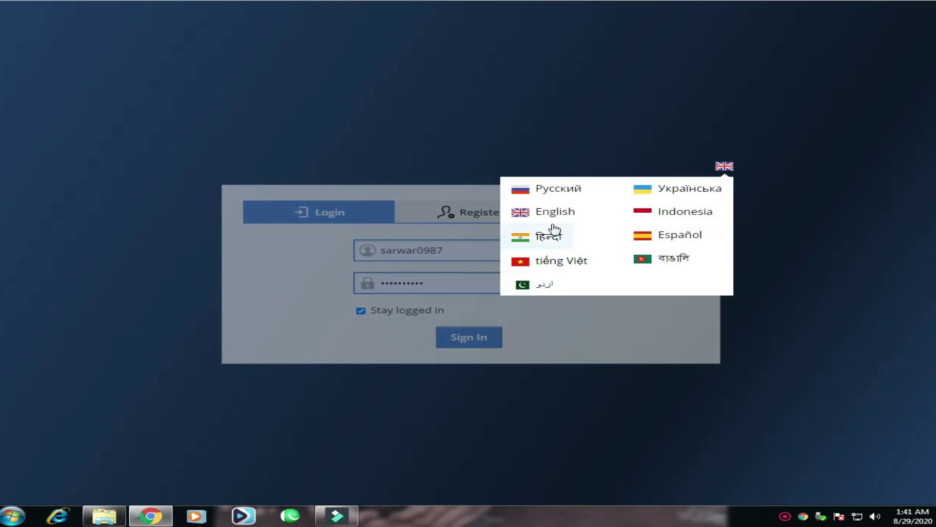
click(554, 213)
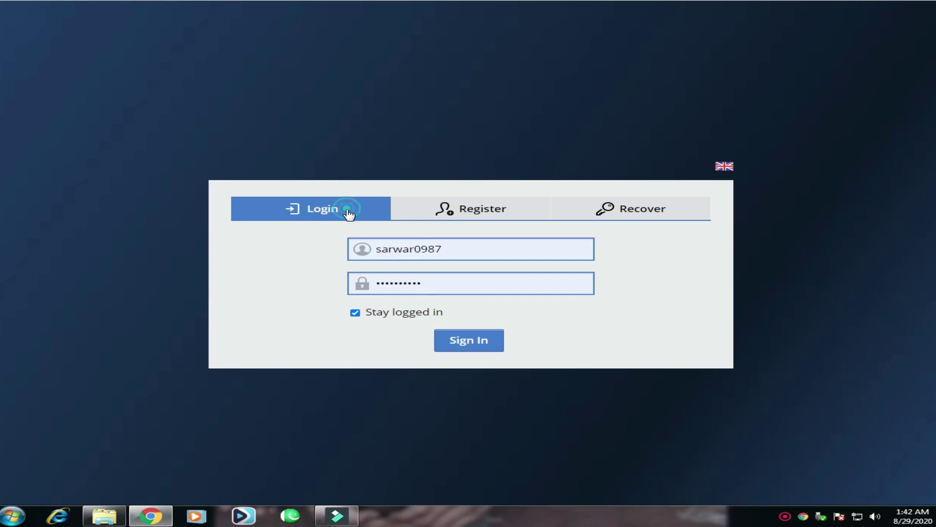
click(451, 344)
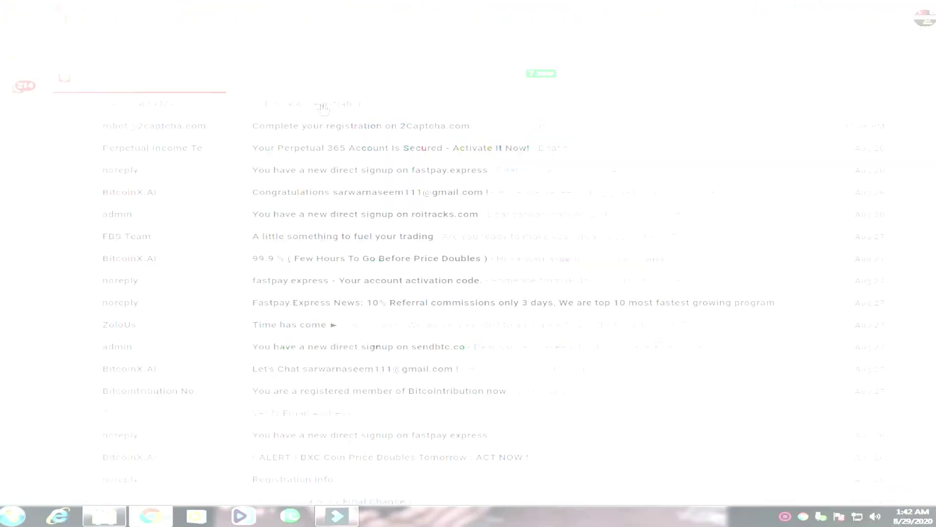
Open the Kolotibablo registration e-mail in Gmail and check the login and password it provides
mouse_move(321, 104)
mouse_down()
mouse_move(485, 184)
mouse_move(335, 113)
mouse_up()
click(335, 104)
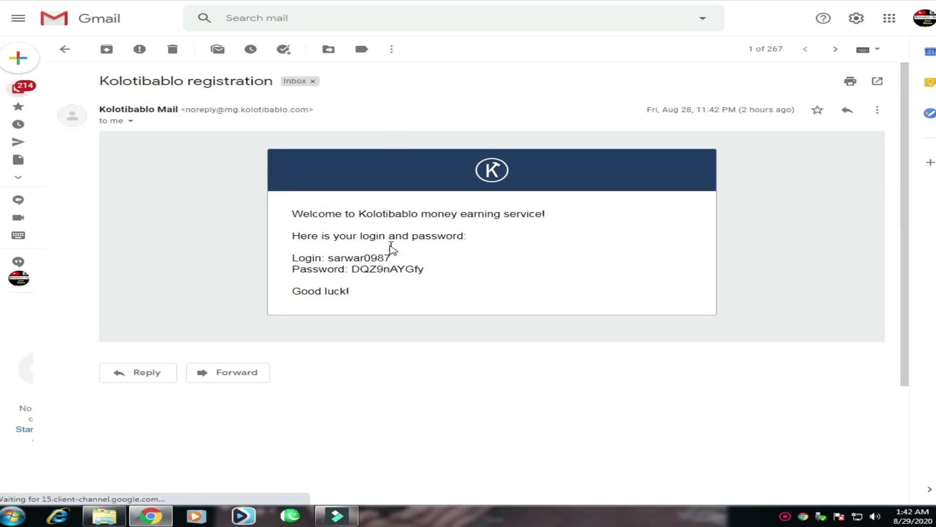
drag(391, 258, 328, 259)
click(435, 268)
double_click(359, 276)
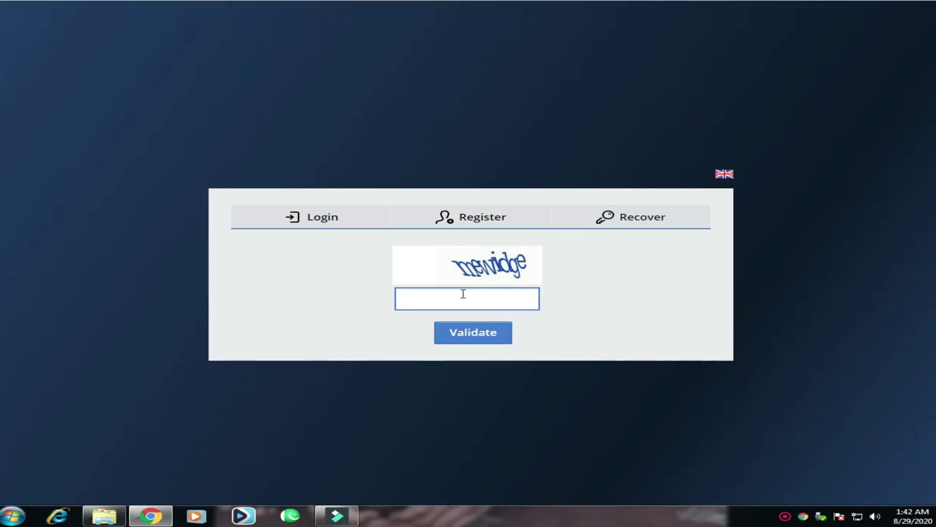
Enter the text shown in the captcha image and validate it to complete the Kolotibablo login
click(464, 294)
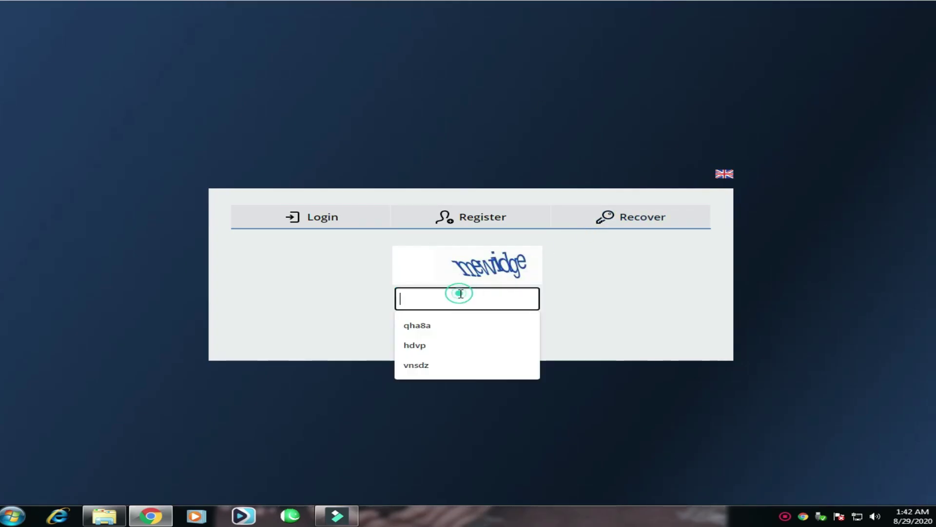
text(m)
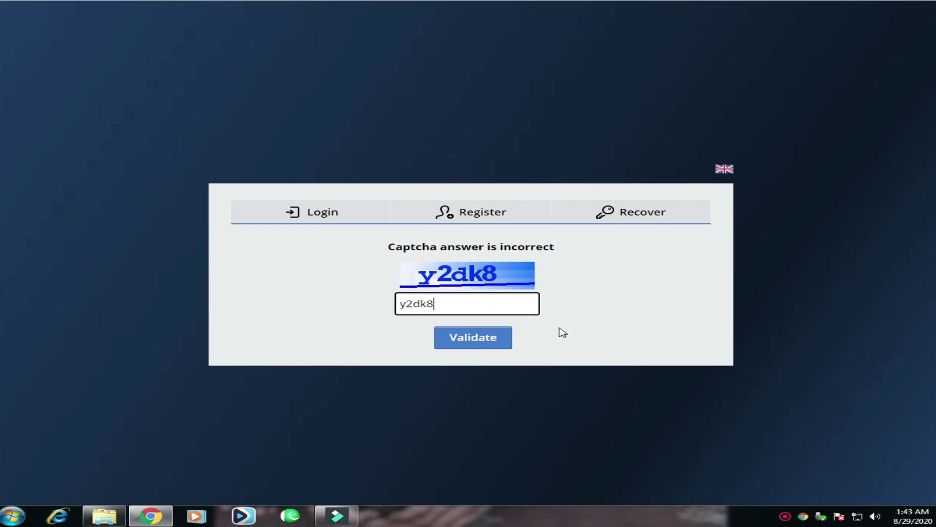
click(468, 338)
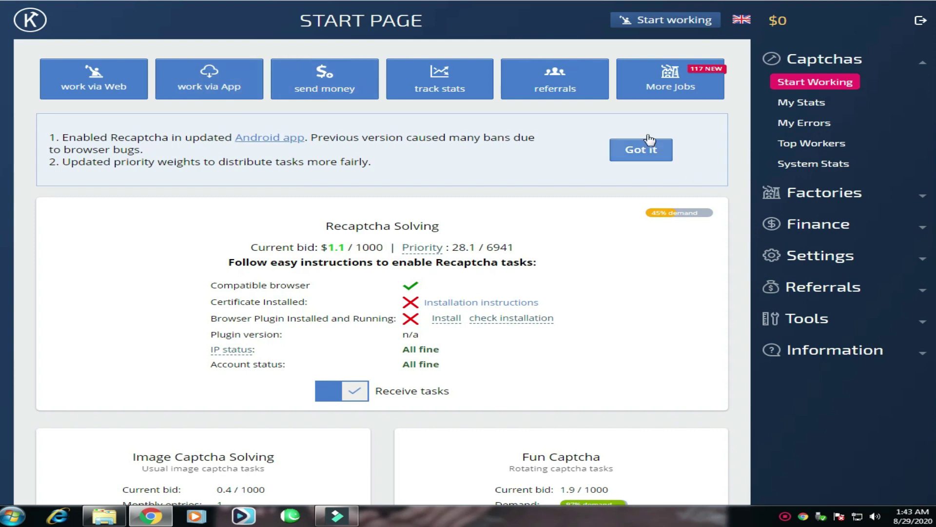
Examine the captcha task types on the Kolotibablo start page, including Image Captcha Solving and Fun Captcha
scroll(600, 320, down, 2)
scroll(601, 321, up, 2)
scroll(554, 335, down, 5)
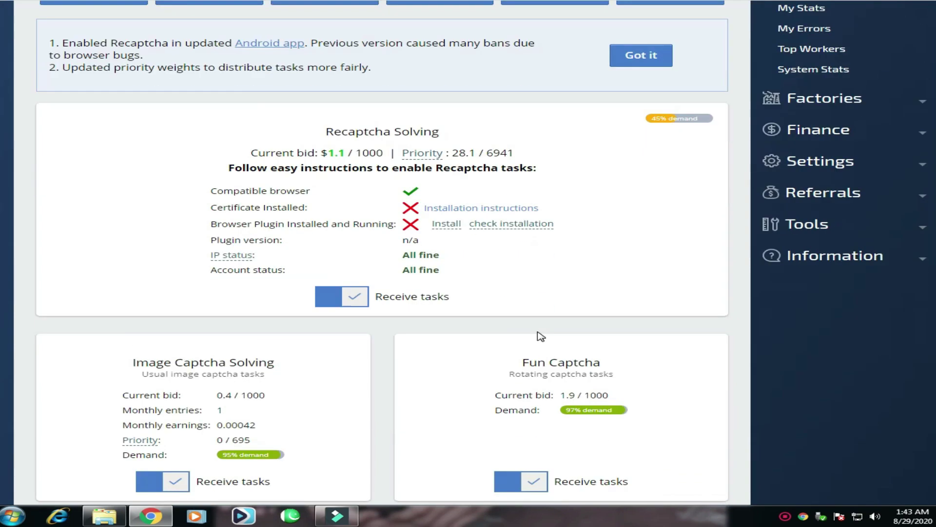
drag(139, 178, 287, 184)
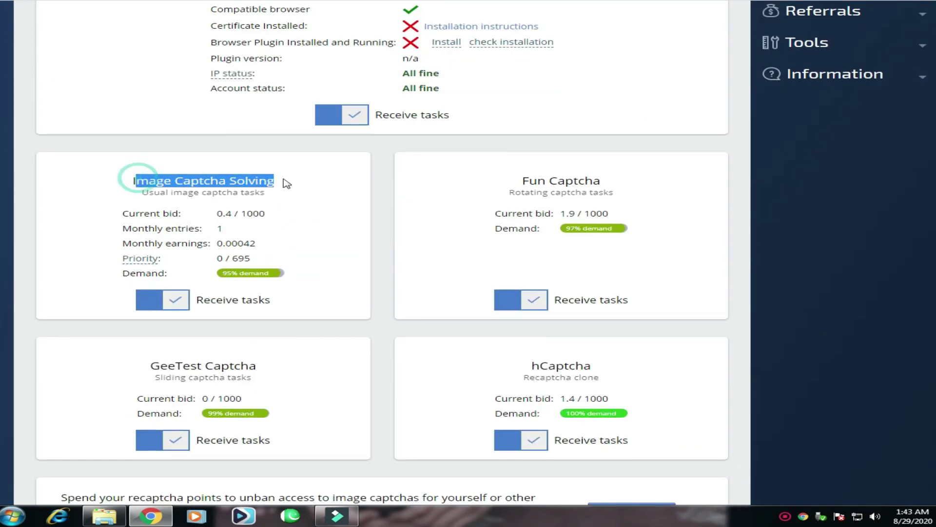
drag(508, 174, 625, 184)
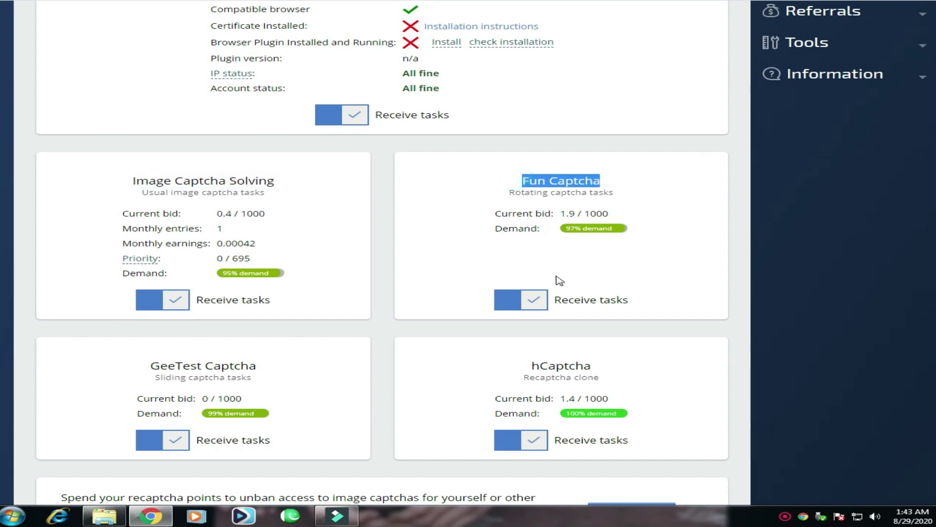
Examine the current bids and demand for the Image Captcha Solving, Fun Captcha, GeeTest Captcha and hCaptcha tasks
scroll(538, 332, down, 2)
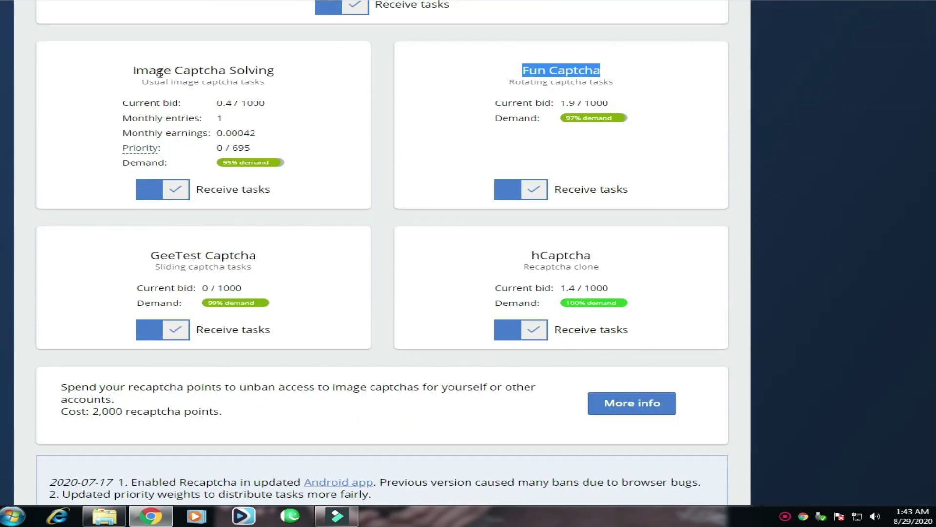
drag(215, 102, 239, 101)
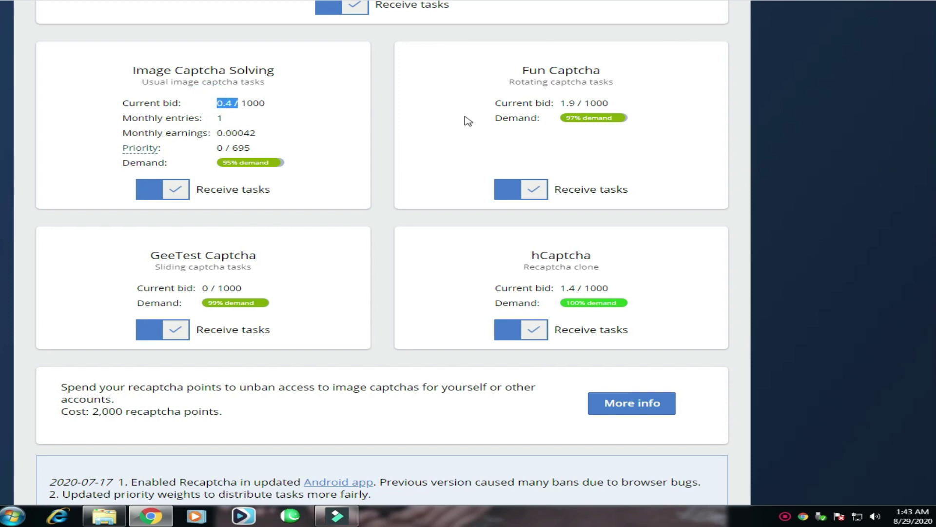
drag(557, 102, 610, 104)
scroll(569, 279, down, 1)
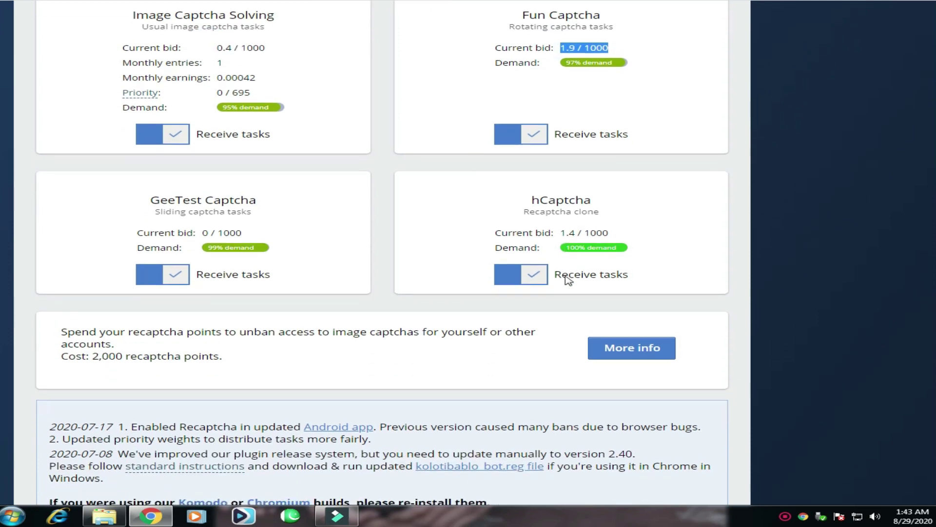
drag(145, 205, 255, 205)
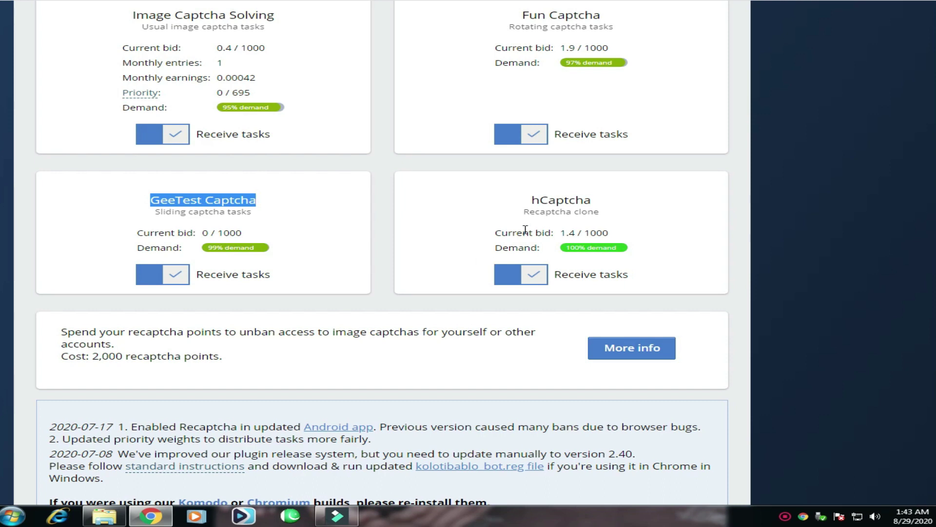
drag(490, 241, 613, 247)
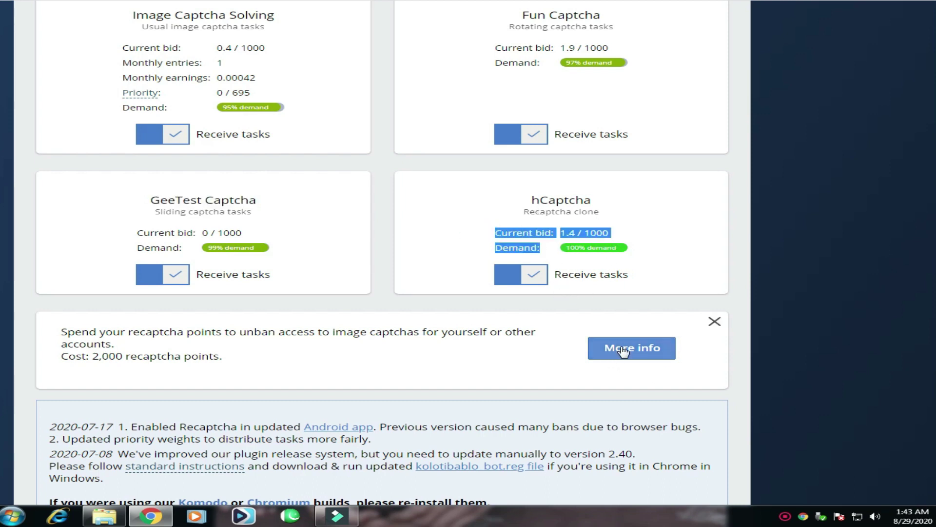
scroll(554, 343, down, 9)
scroll(368, 337, up, 12)
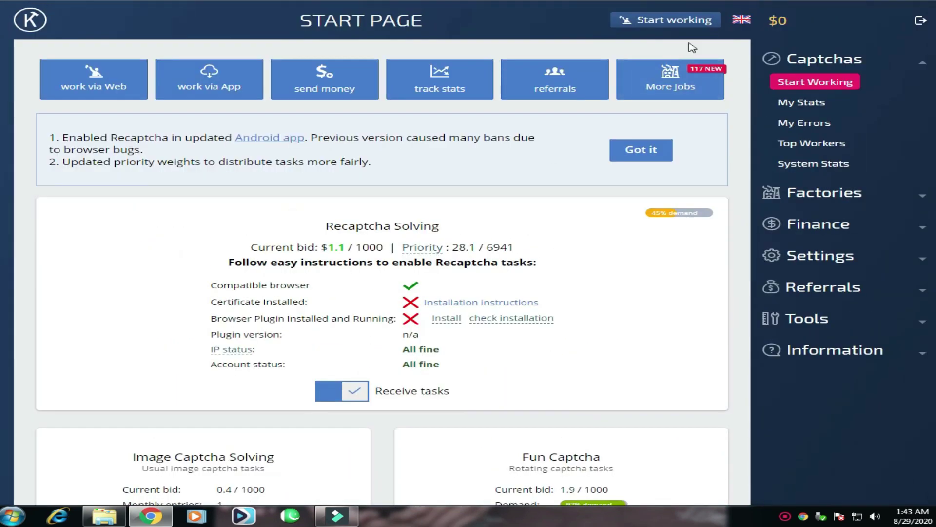
Start working on captcha tasks and submit the case-sensitive text shown in the first image captcha
click(815, 59)
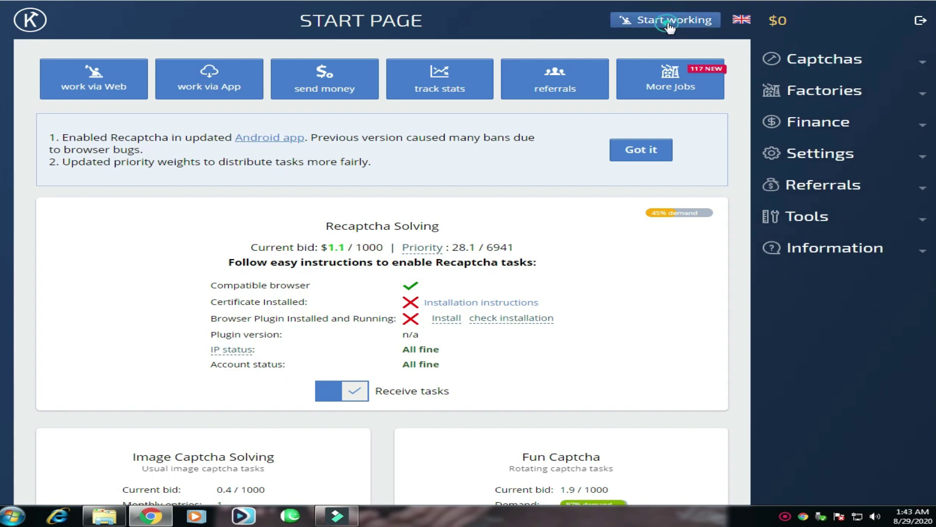
click(649, 19)
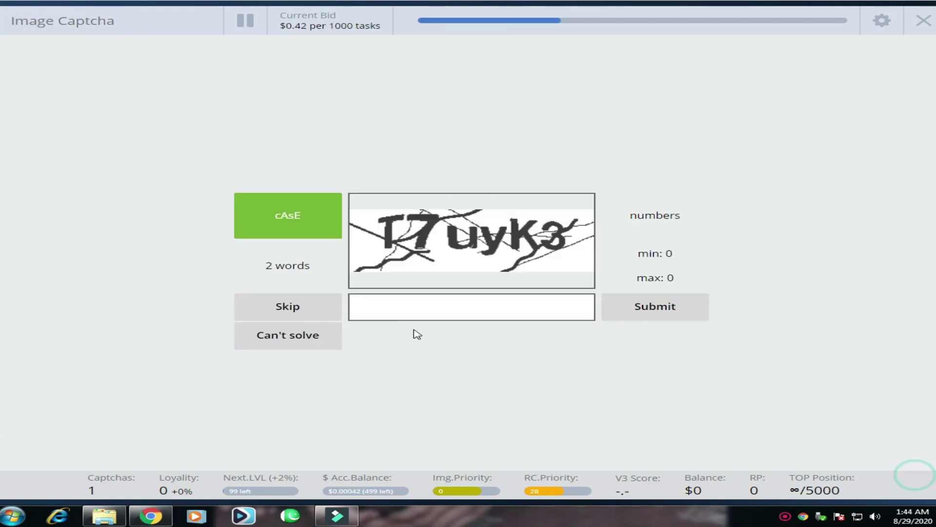
click(391, 309)
text(T7uyK3)
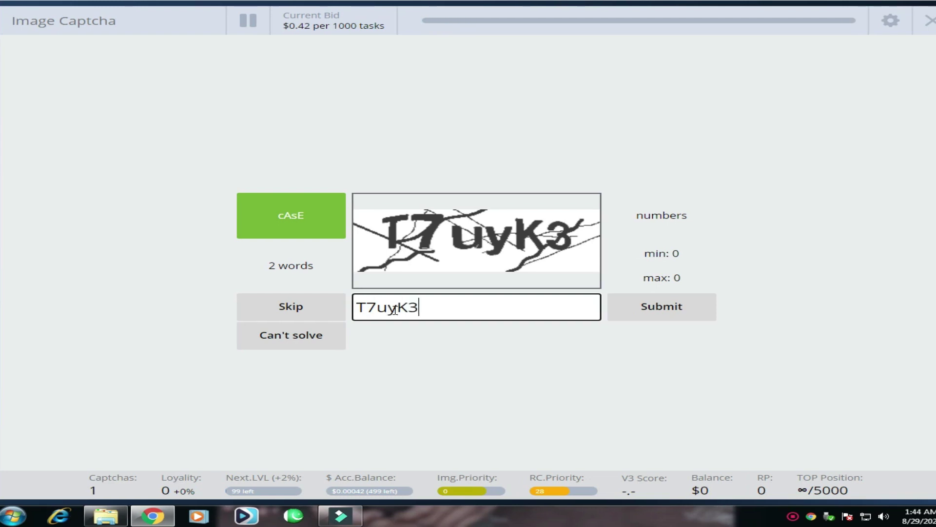
click(662, 309)
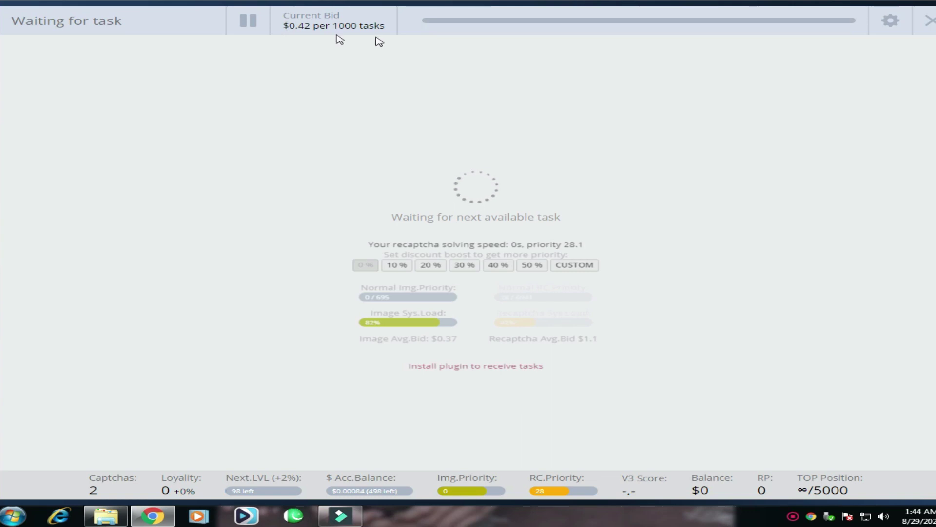
Check the current bid per 1000 tasks and the warning about dropping tasks, and exit the captcha workspace
drag(281, 27, 385, 26)
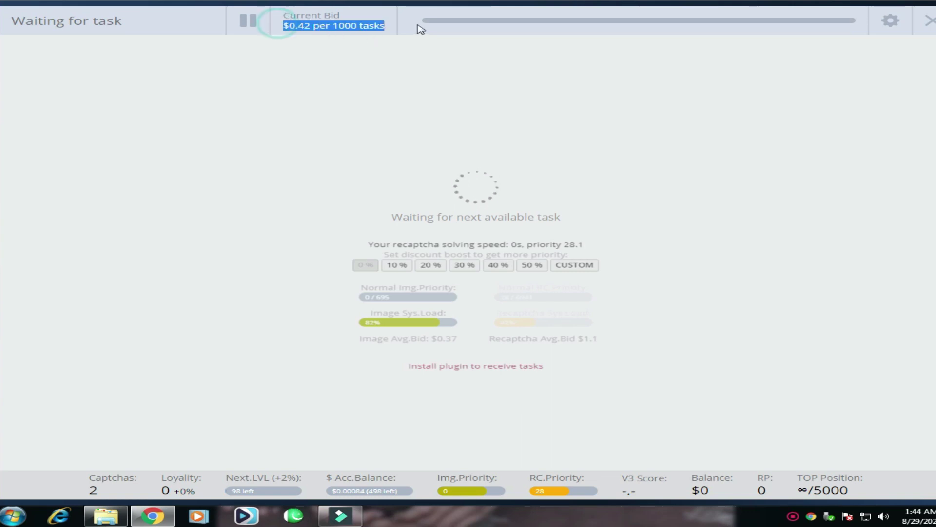
key(ctrl+c)
key(ctrl+c)
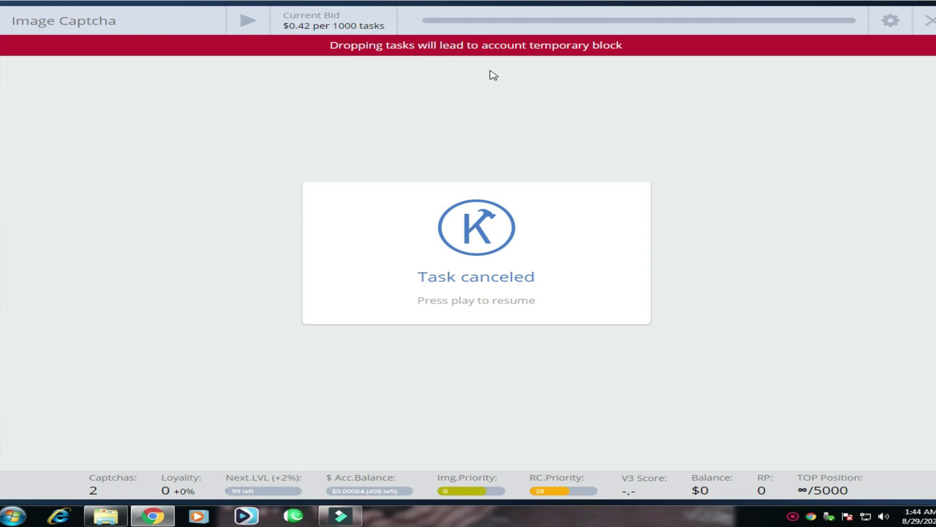
drag(325, 50, 632, 62)
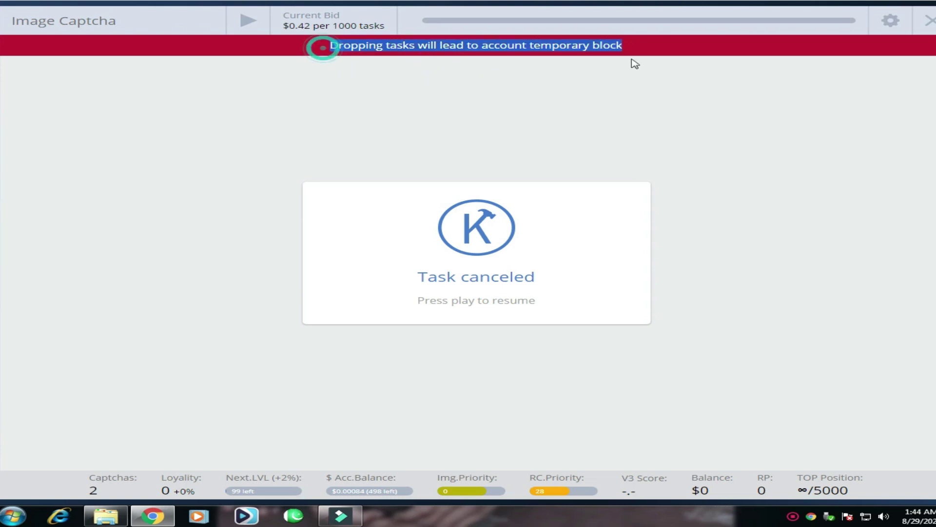
click(932, 24)
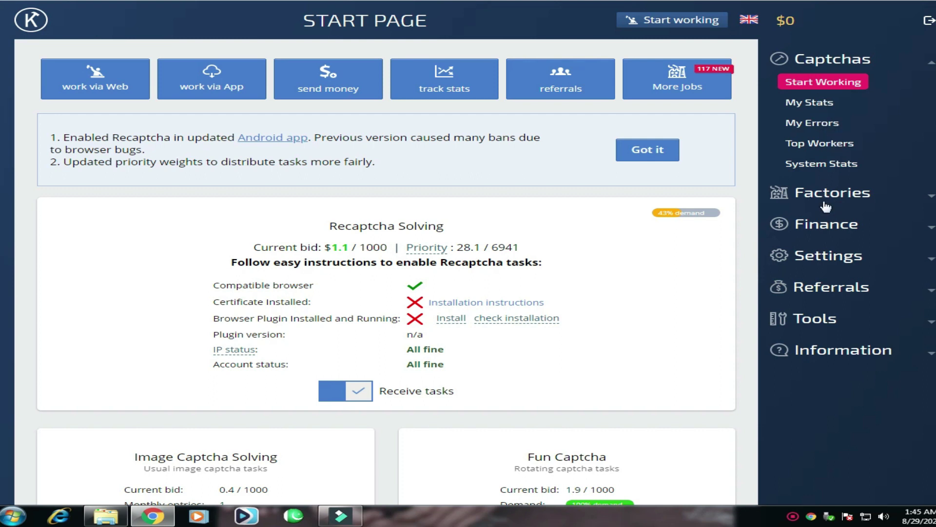
Review the account settings page and the profile settings page
click(807, 233)
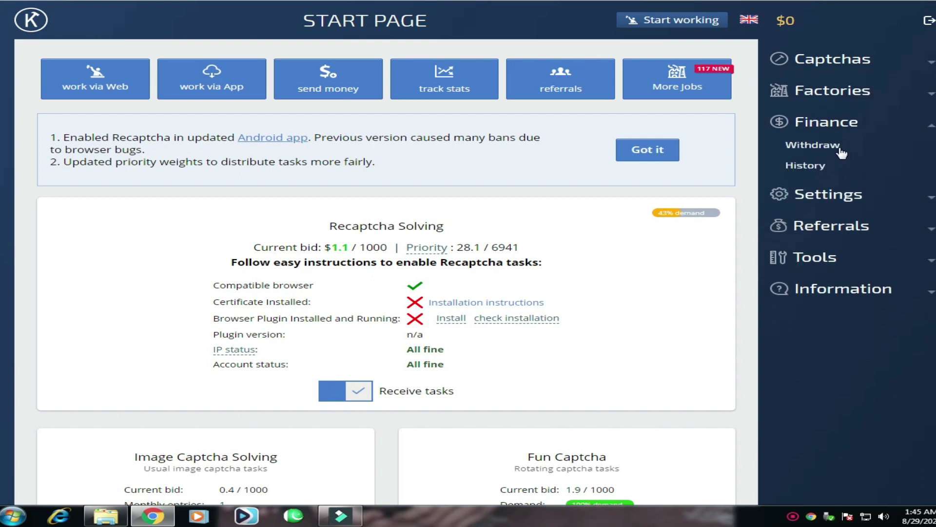
click(828, 198)
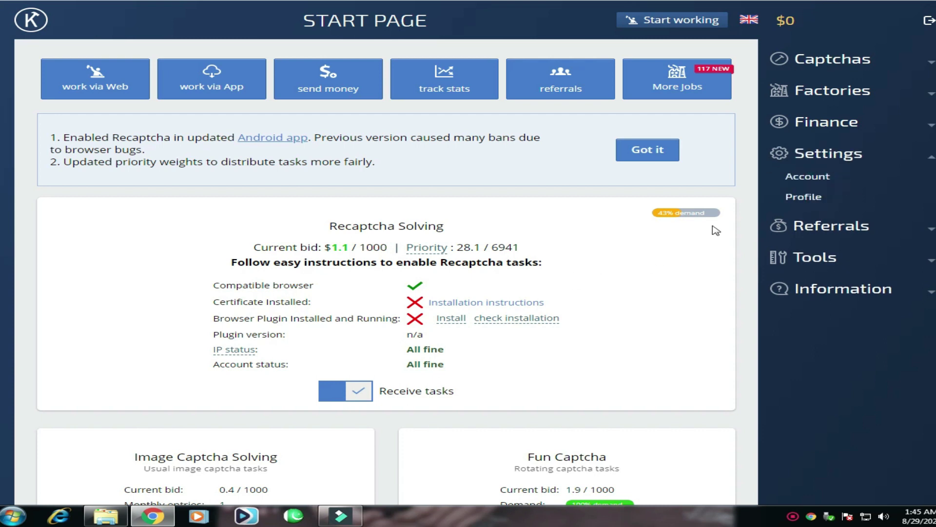
click(802, 179)
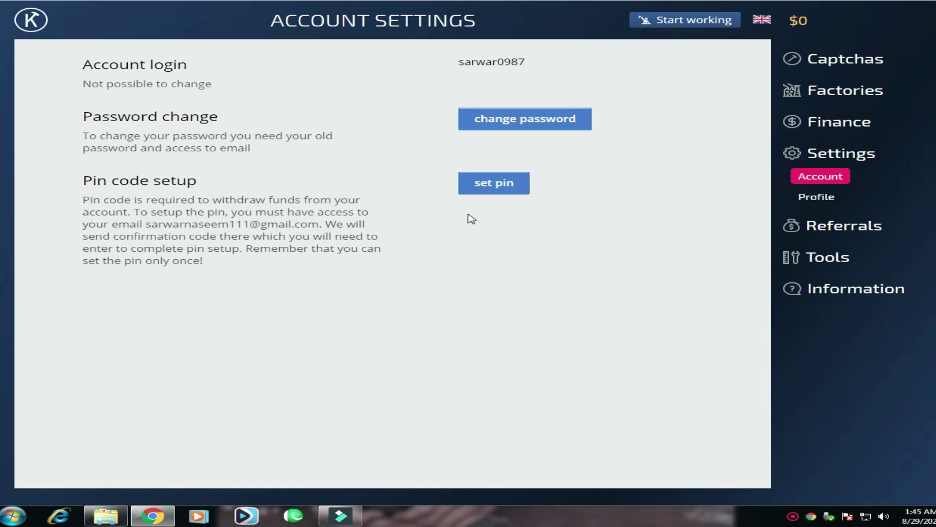
click(817, 200)
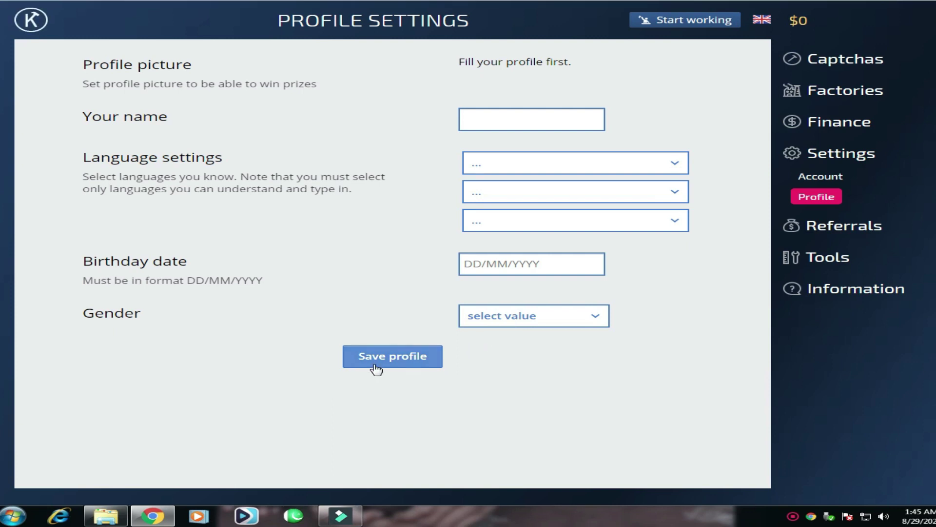
Open the referral program's links and statistics page and review the quick stats and referral link
click(837, 225)
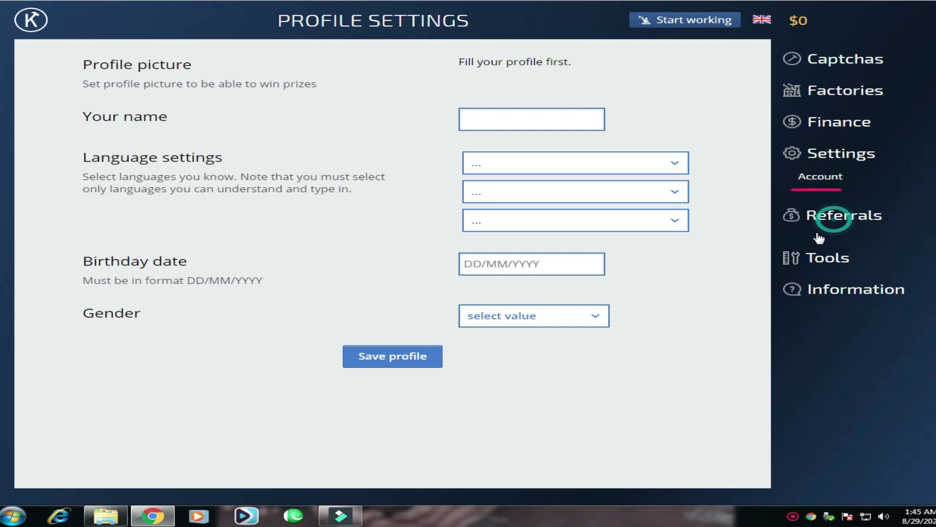
click(832, 207)
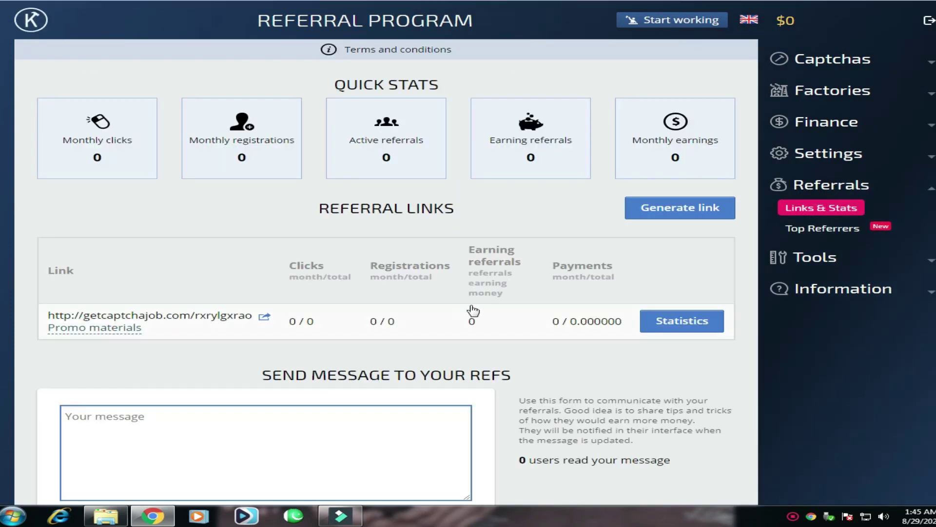
scroll(559, 339, down, 1)
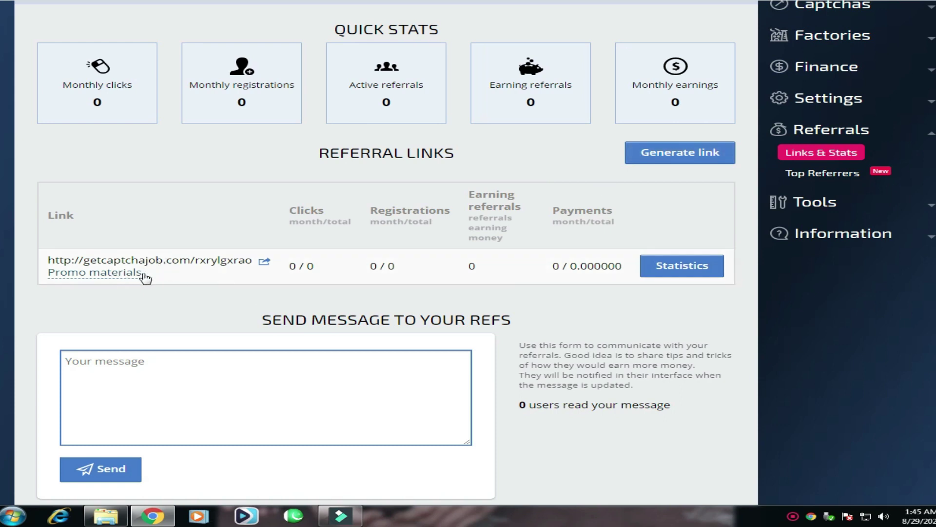
scroll(634, 276, up, 1)
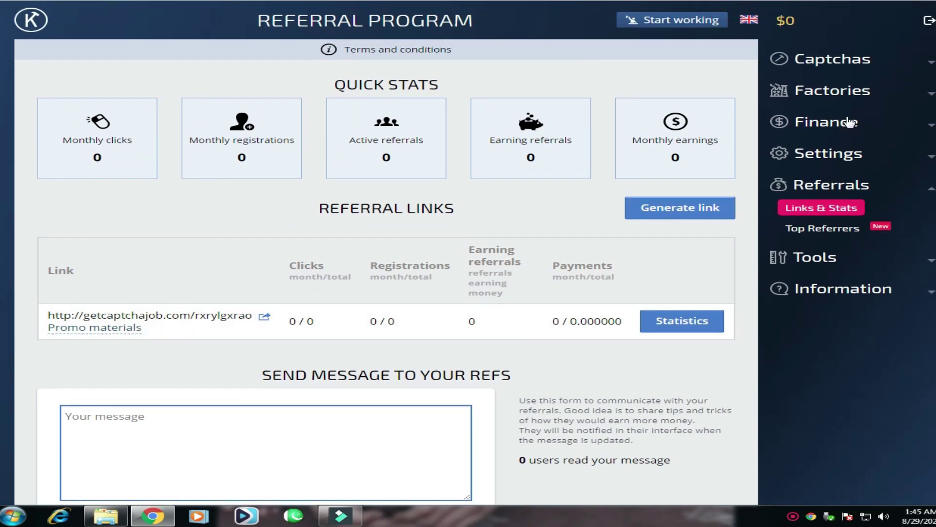
Open the money withdrawals page, dismiss the PIN code notification and check the accumulating balance
click(826, 125)
click(816, 143)
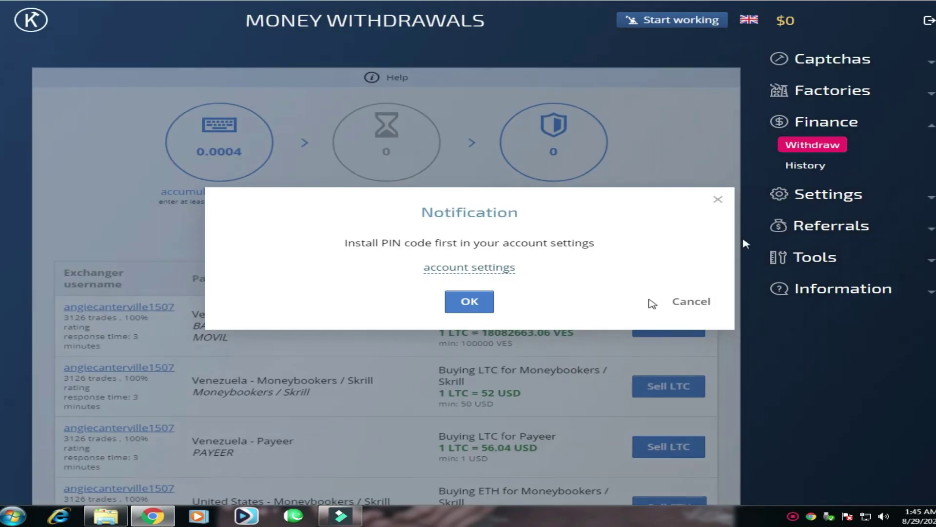
click(462, 291)
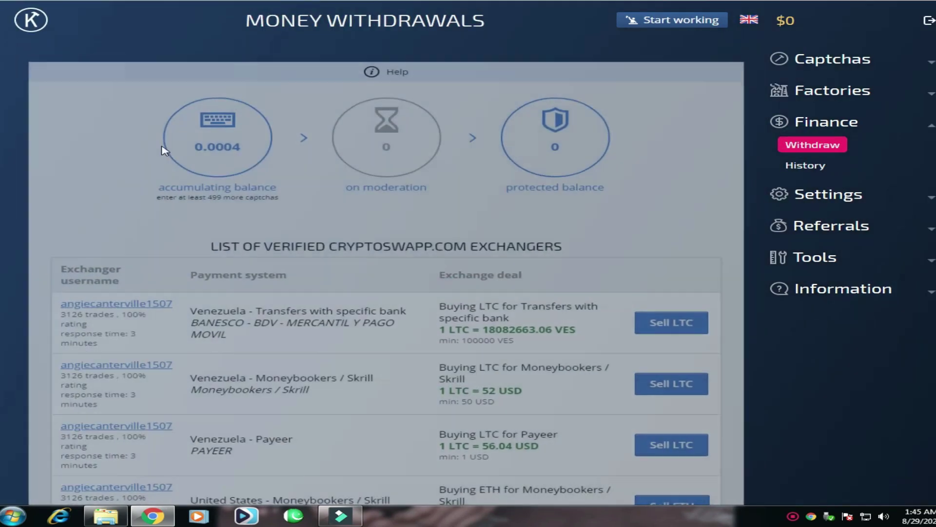
drag(178, 141, 239, 142)
scroll(439, 263, down, 1)
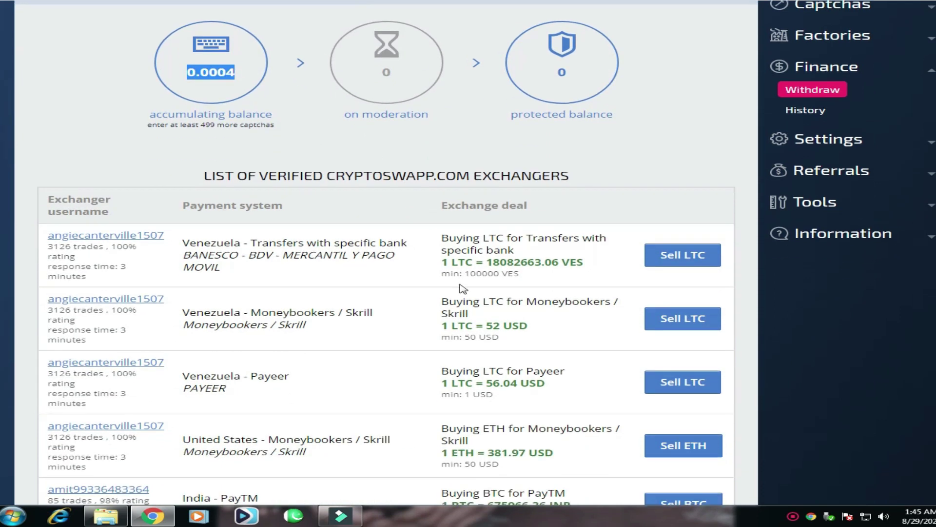
Examine the payment systems, exchange deals and minimum amounts in the list of verified CryptoSwapp.com exchangers
scroll(300, 177, down, 1)
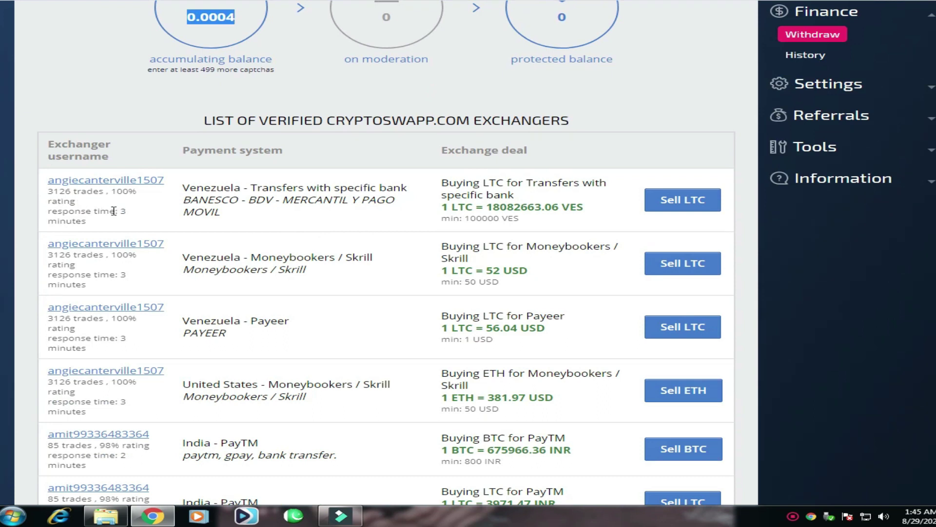
drag(197, 187, 282, 456)
scroll(321, 360, down, 1)
scroll(320, 360, down, 4)
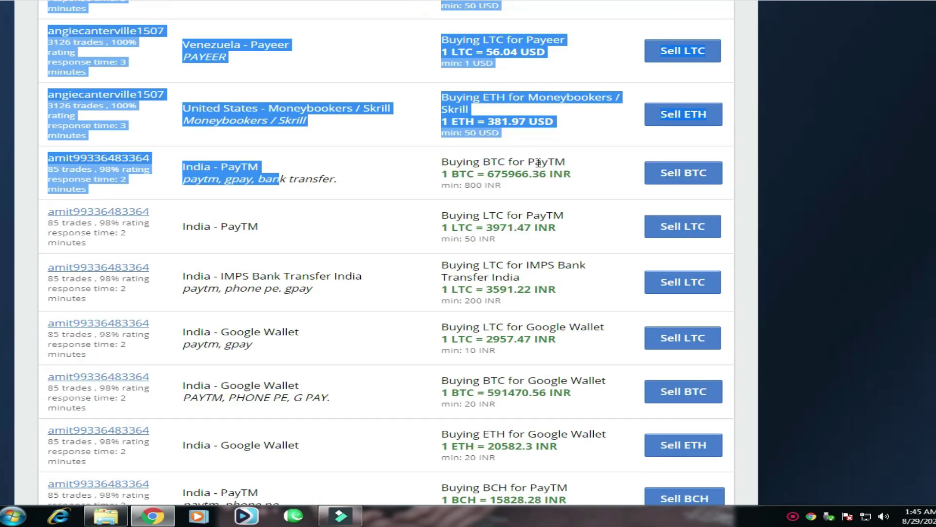
scroll(439, 207, down, 2)
scroll(439, 243, down, 4)
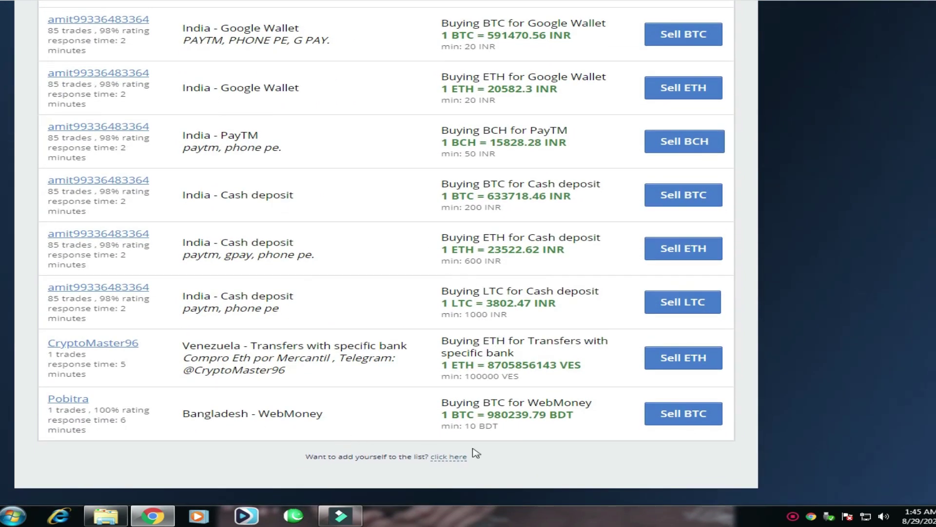
scroll(475, 453, up, 8)
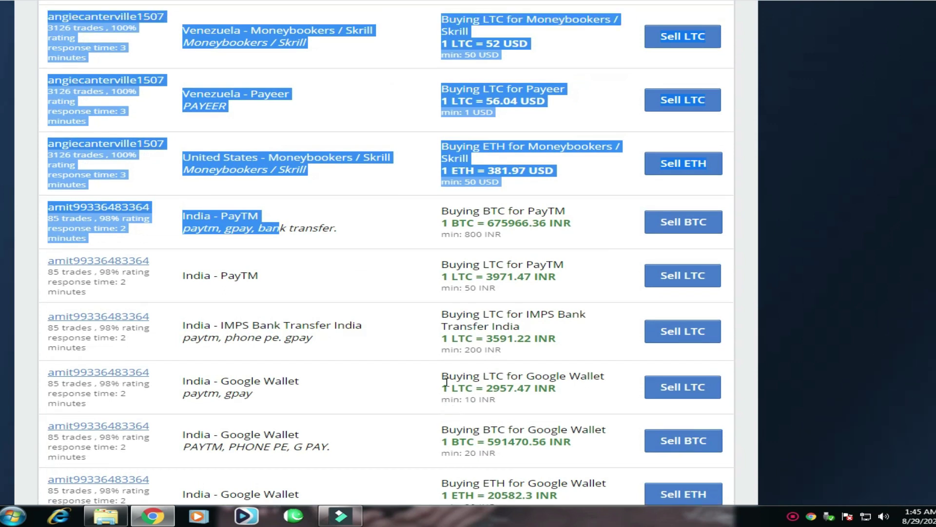
scroll(412, 230, up, 5)
click(397, 233)
scroll(584, 311, up, 1)
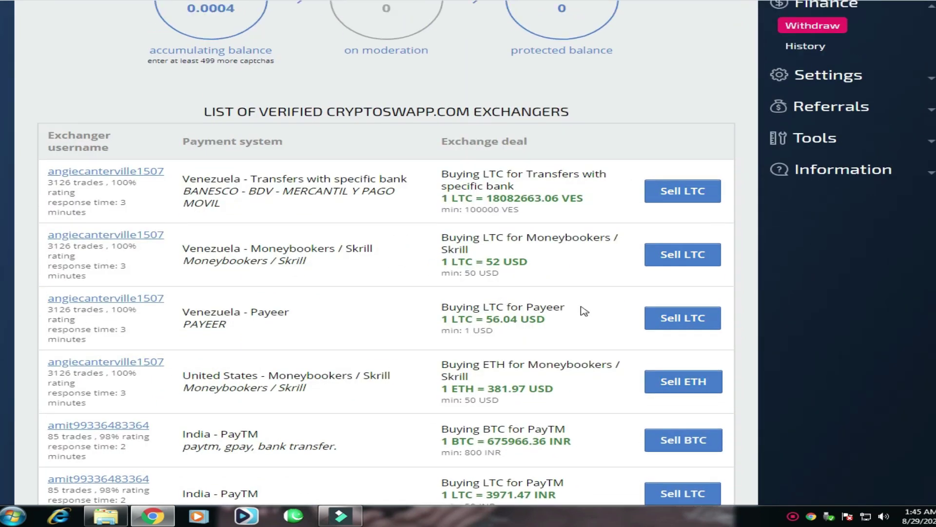
scroll(583, 312, up, 3)
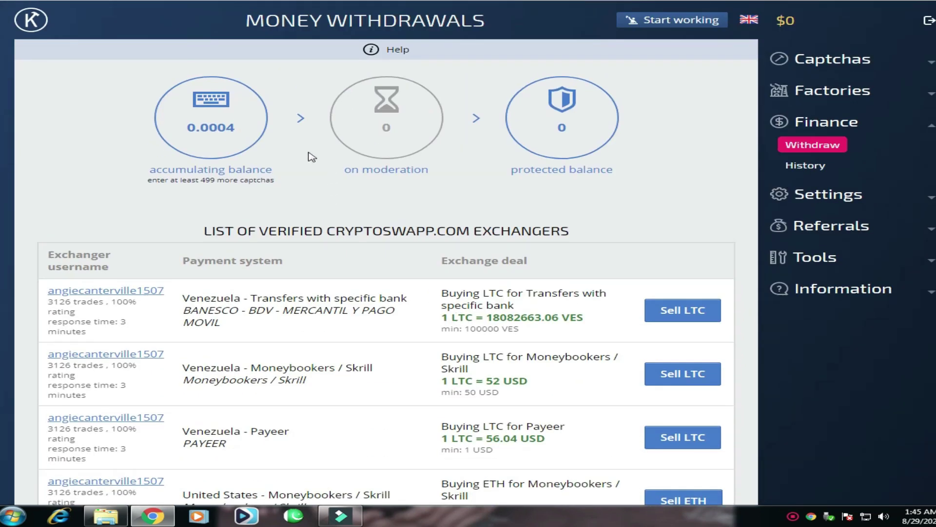
Check the captcha requirement under the accumulating balance, view the available tools and open the finance history
drag(143, 182, 270, 188)
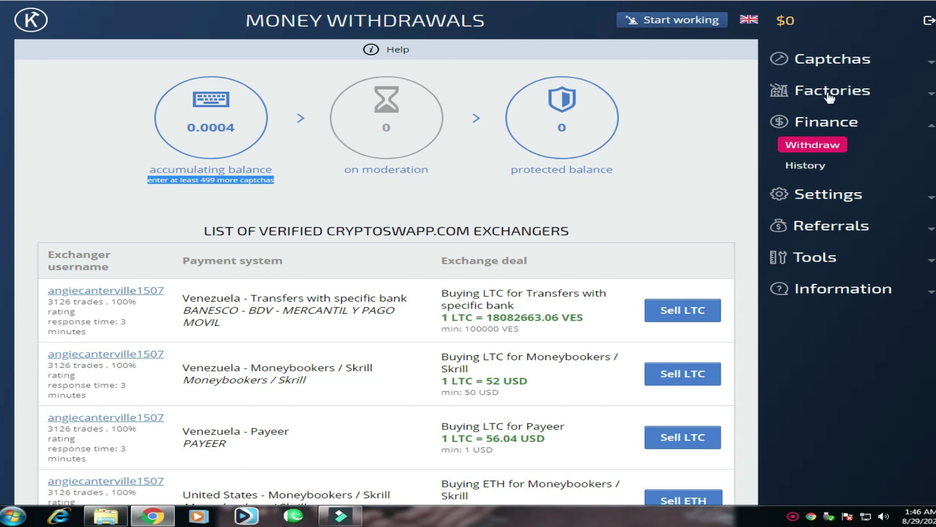
click(819, 256)
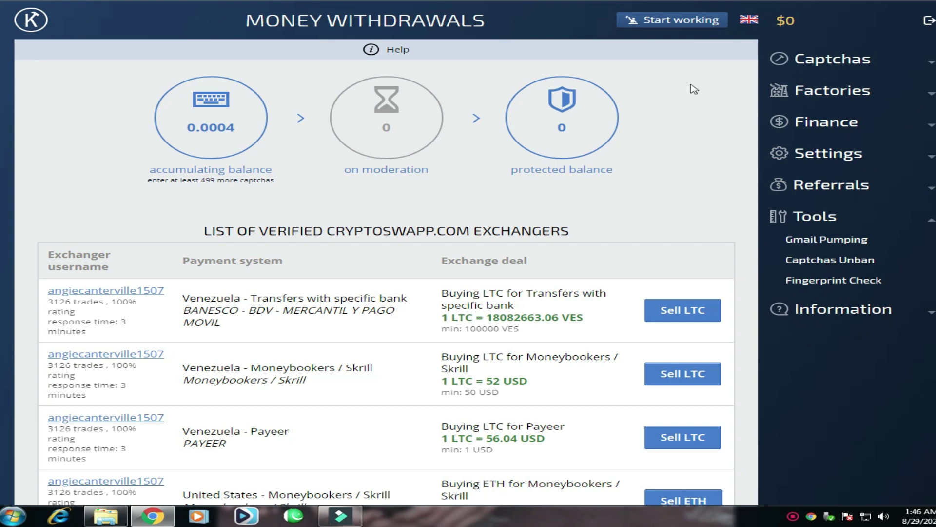
click(826, 122)
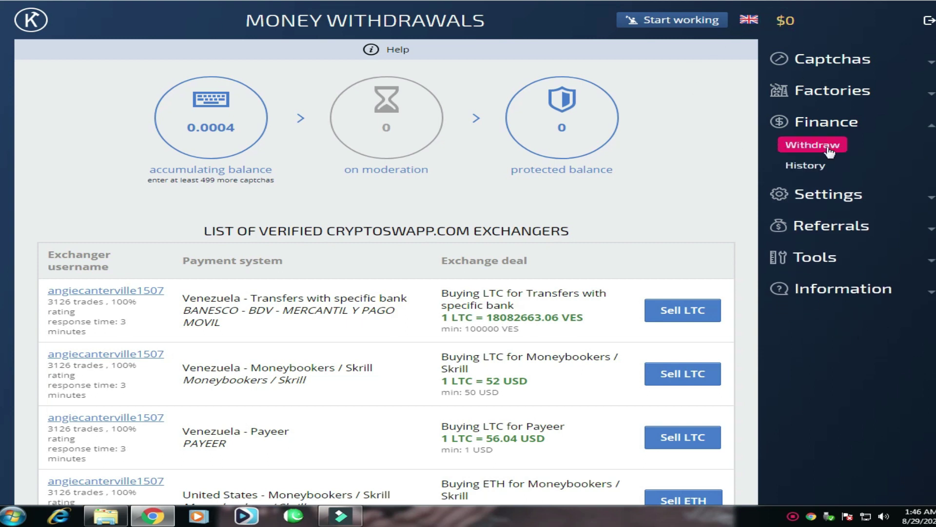
click(805, 166)
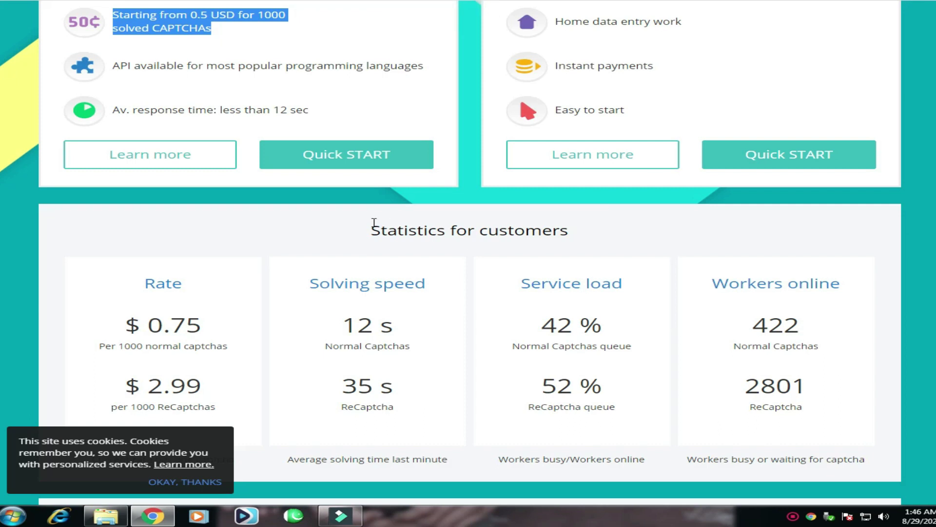
Examine the 2Captcha home page's statistics for customers and workers, including rates, captcha speed and service load
scroll(374, 223, down, 2)
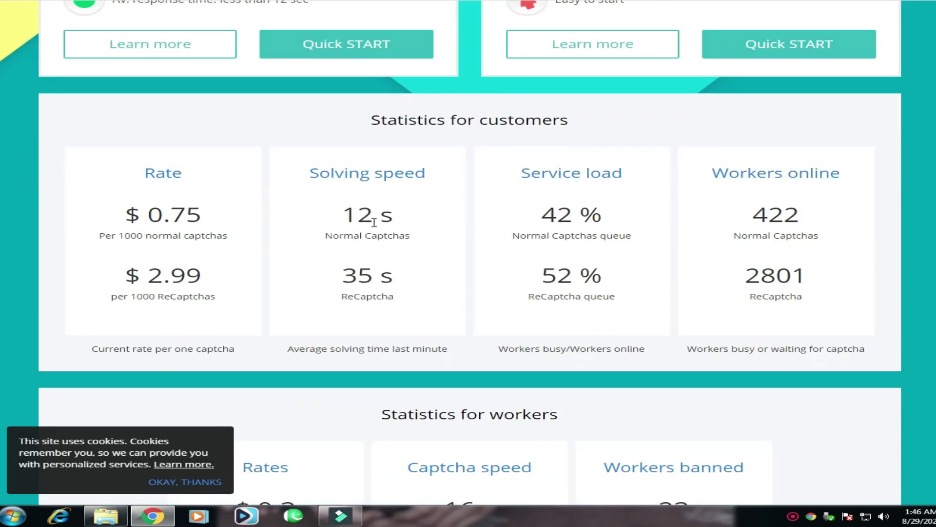
scroll(384, 247, up, 2)
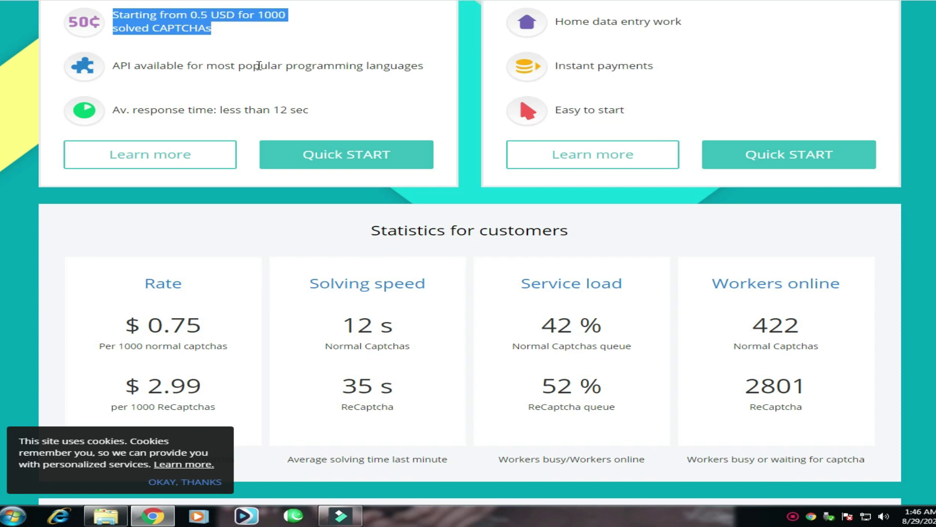
scroll(317, 107, down, 3)
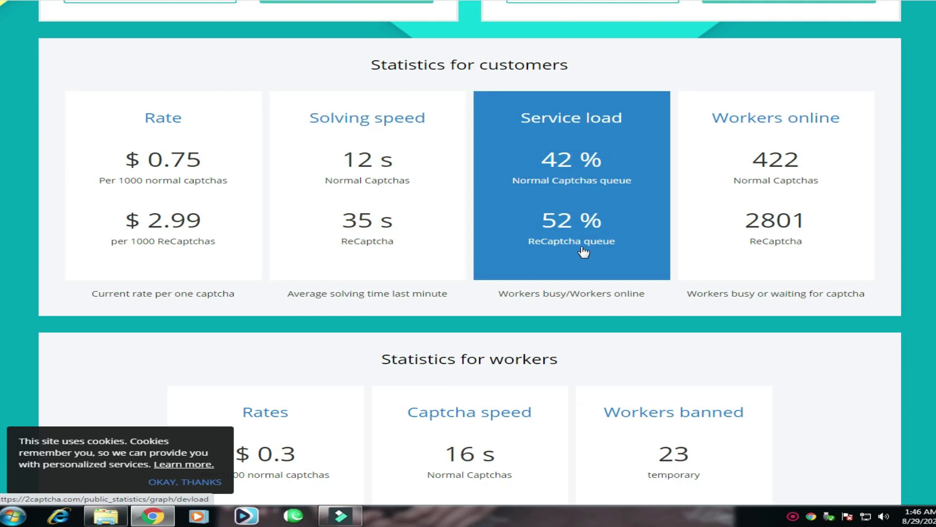
scroll(505, 351, down, 5)
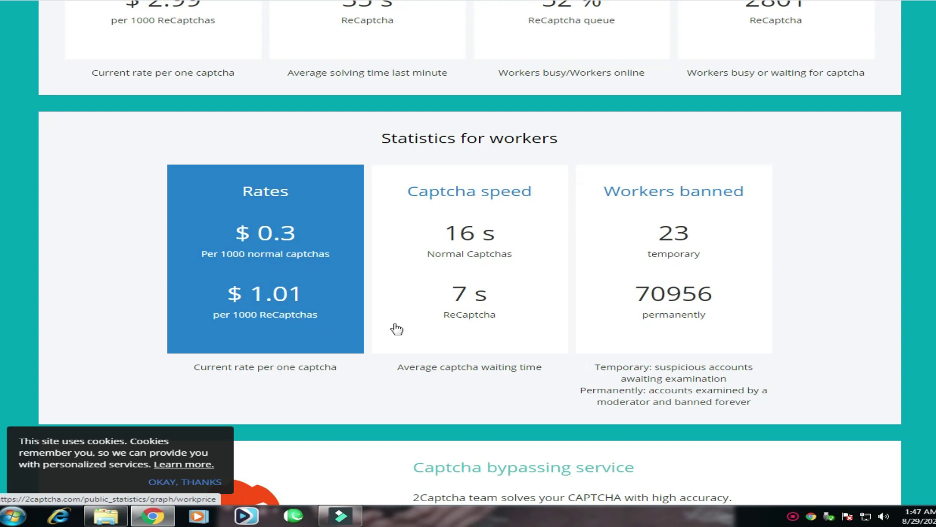
scroll(657, 332, down, 2)
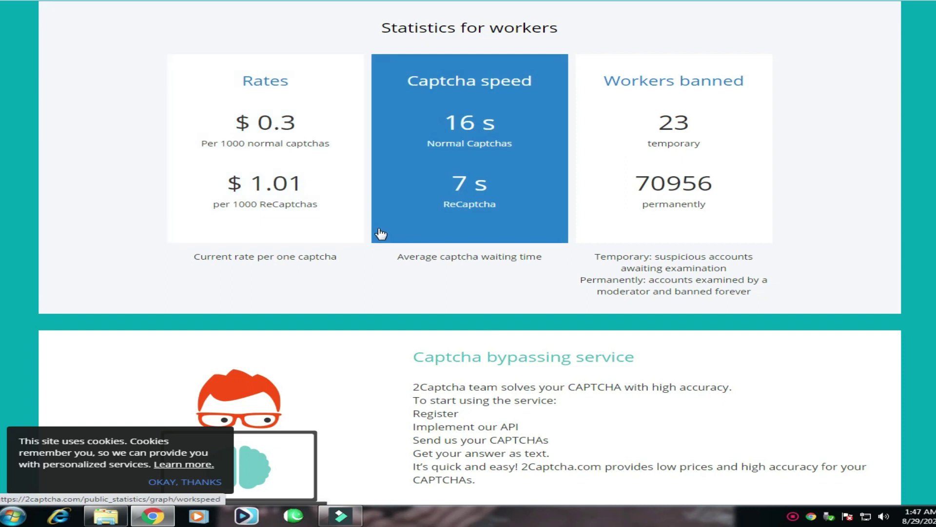
scroll(253, 283, up, 2)
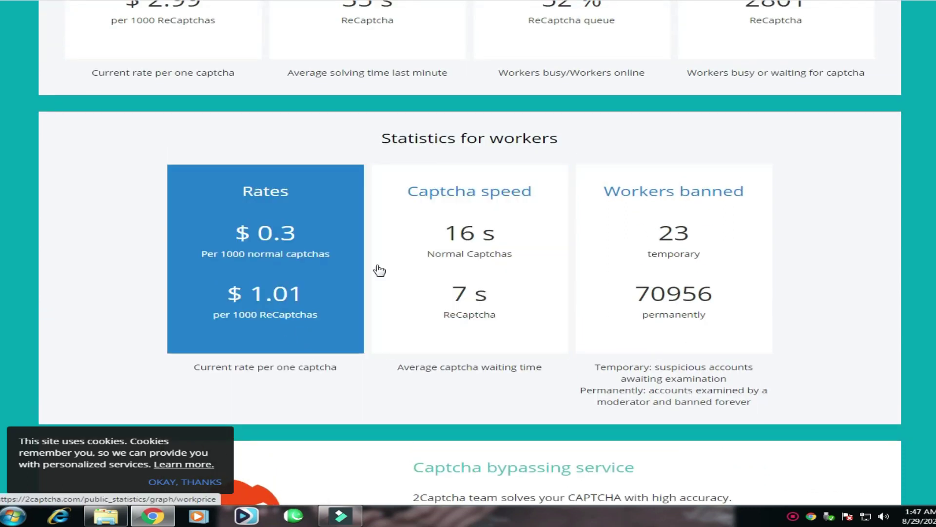
scroll(650, 281, up, 10)
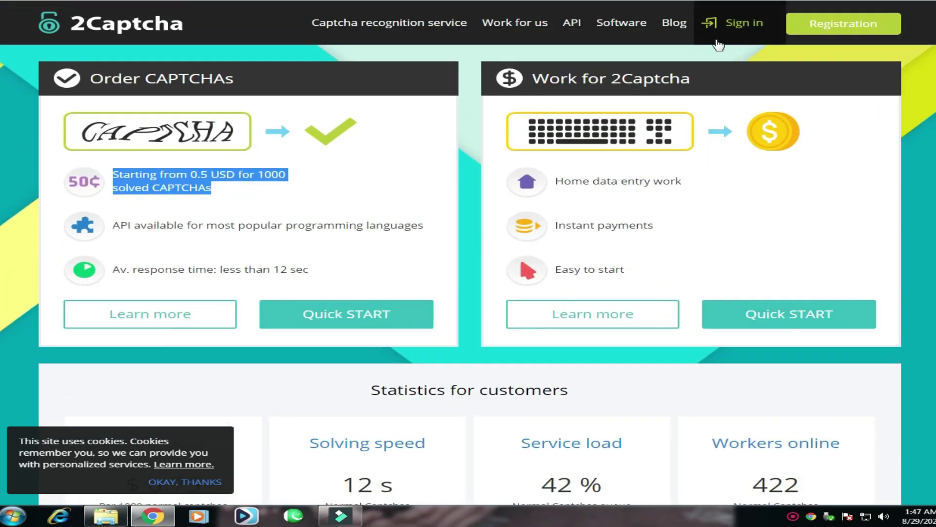
Go from the registration form to the login form and sign in to 2Captcha with the captcha words "focus grammar"
click(810, 35)
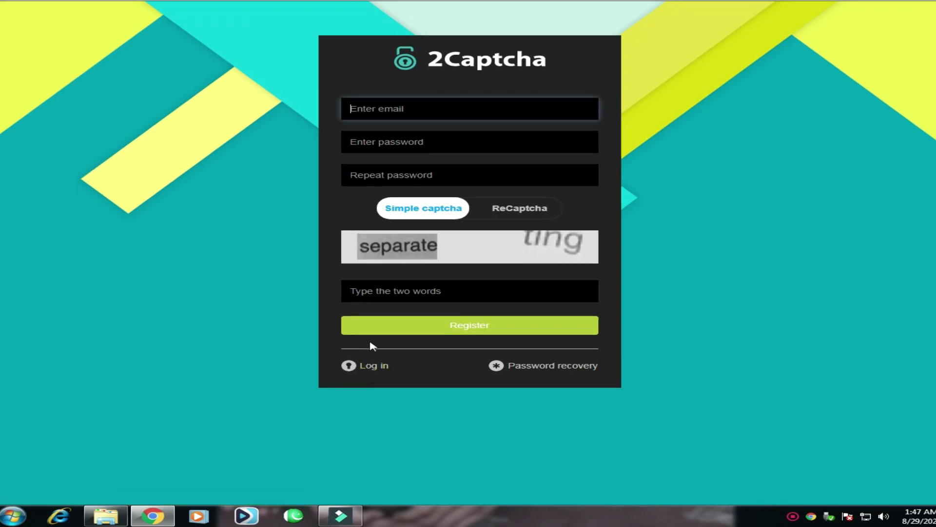
click(369, 365)
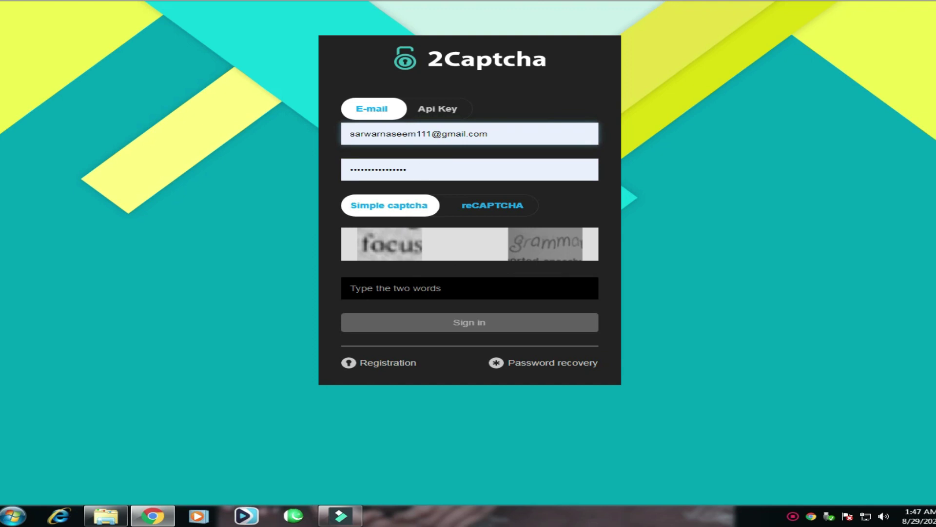
click(350, 288)
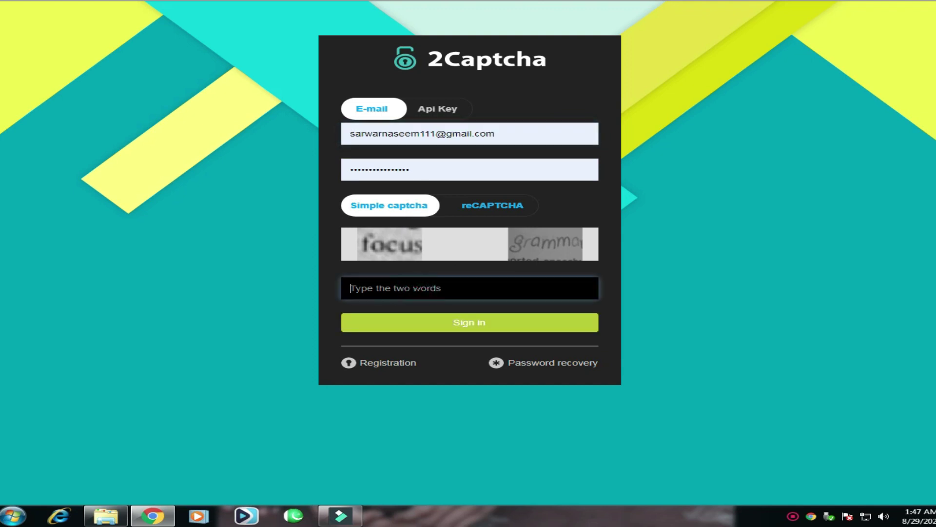
text(focus grammar)
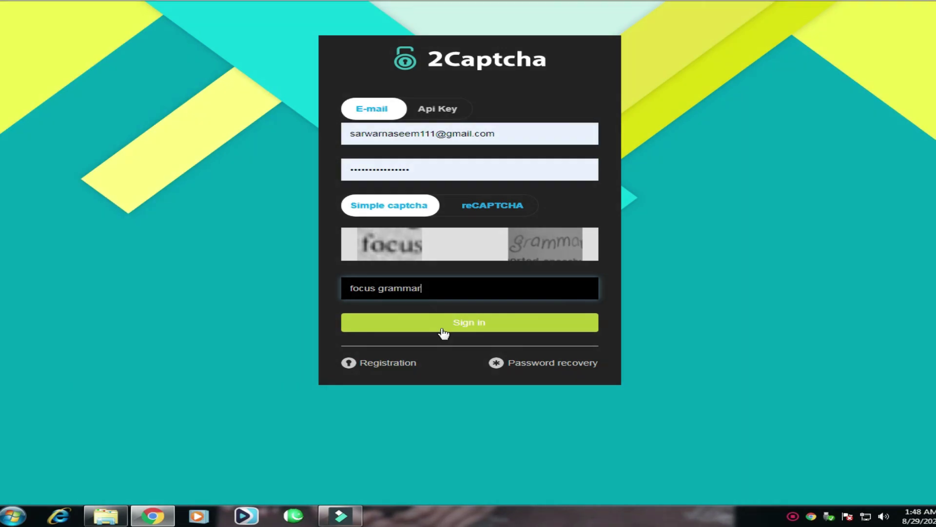
click(445, 324)
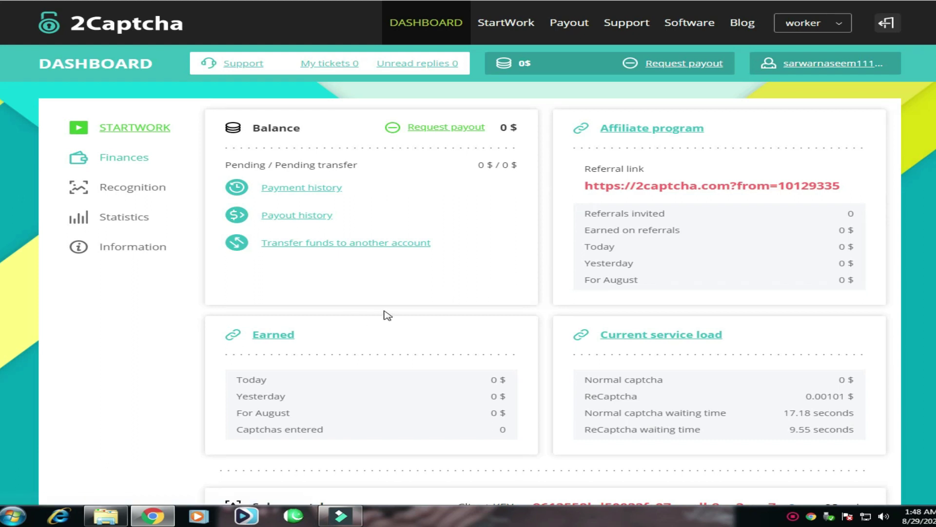
Review the worker dashboard's referral link, earnings, captcha-solving tools and hourly statistics
scroll(537, 331, down, 1)
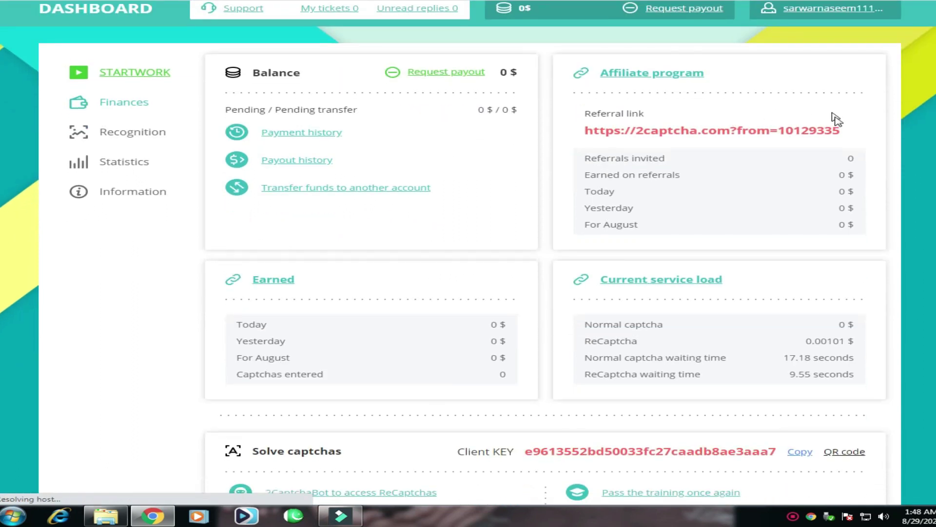
drag(842, 128, 588, 125)
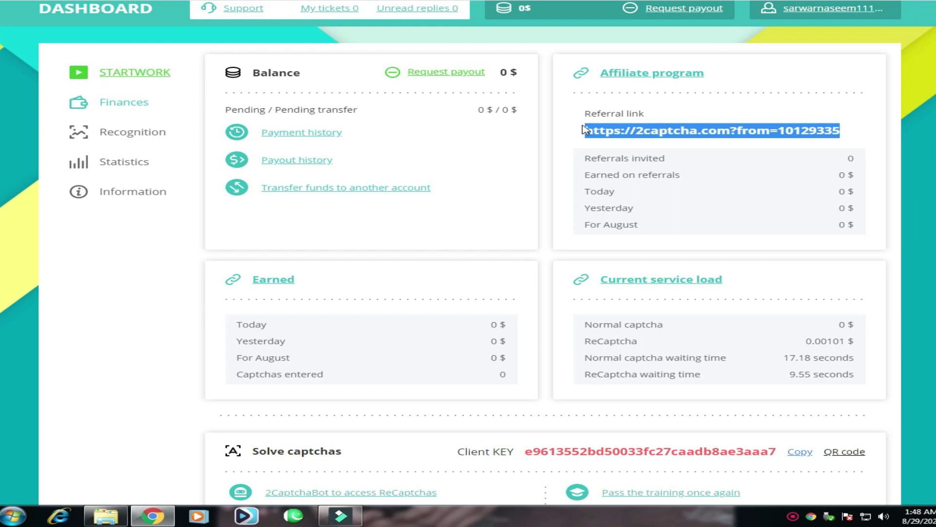
scroll(333, 289, down, 4)
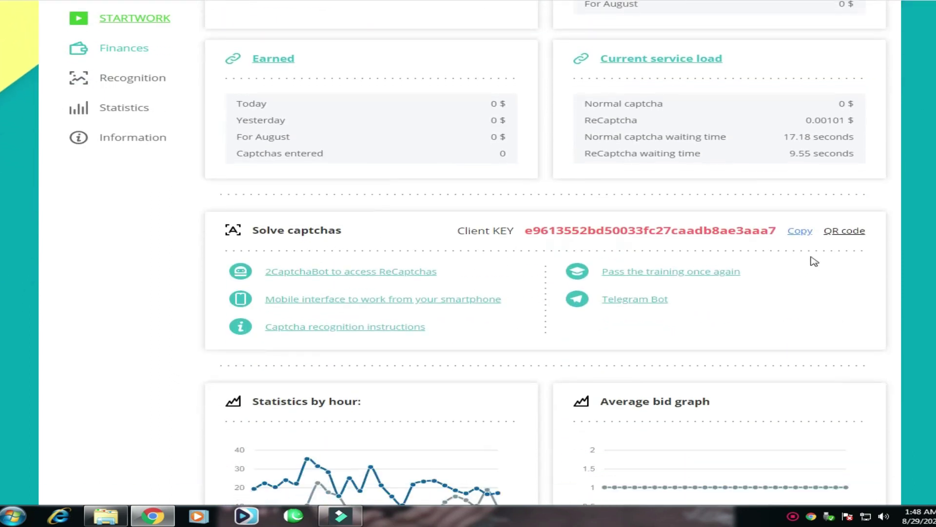
scroll(390, 318, down, 2)
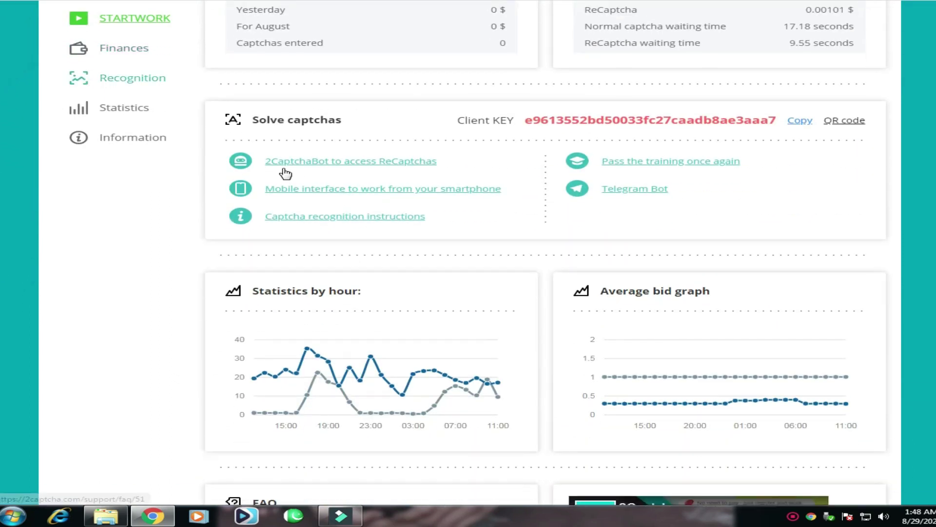
scroll(418, 380, up, 7)
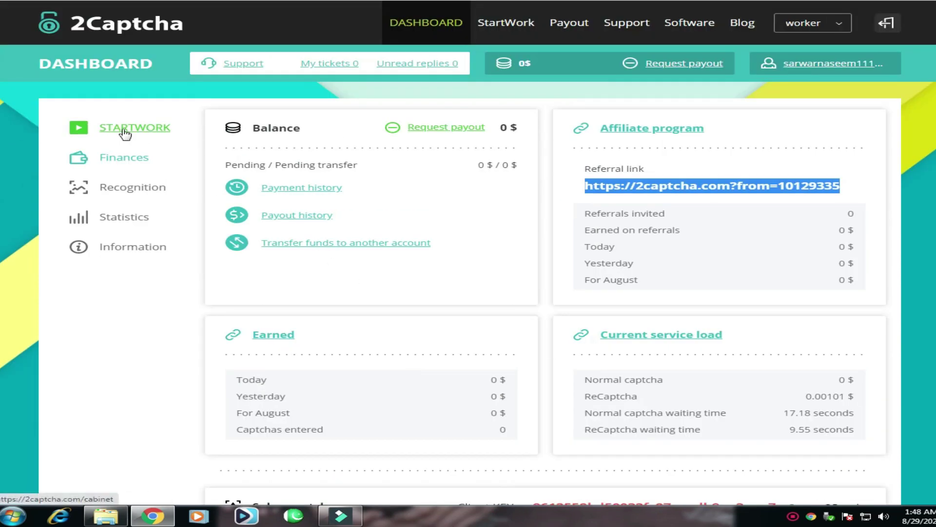
Open the worker training mode and start the training with the normal + ReCaptcha type
click(124, 129)
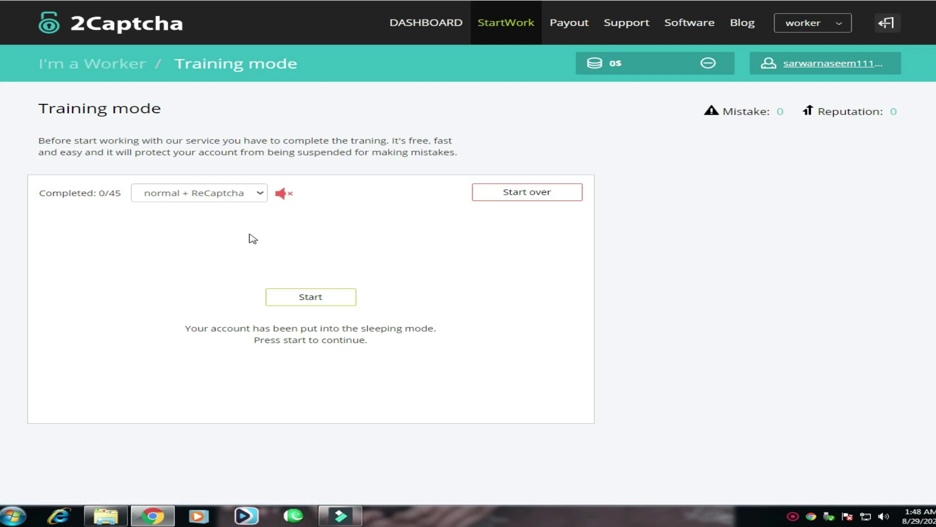
scroll(239, 210, down, 1)
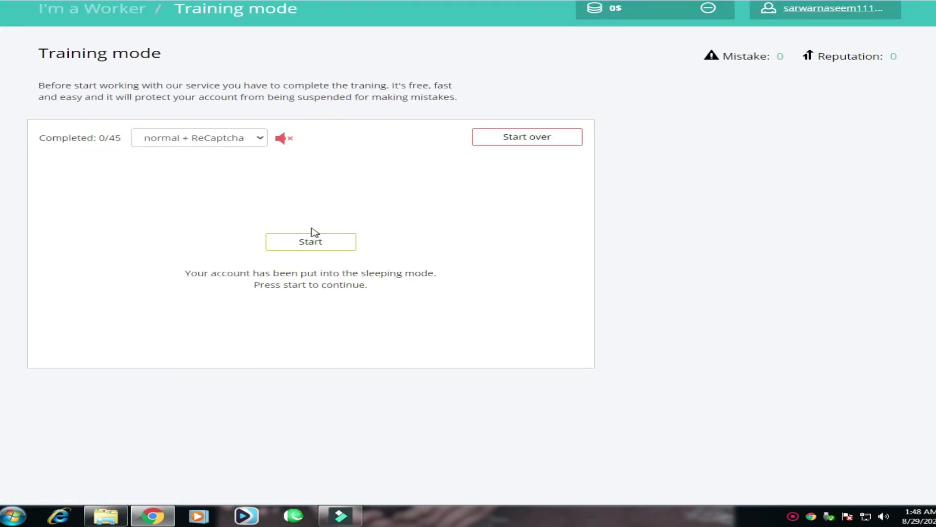
click(306, 243)
scroll(293, 312, down, 1)
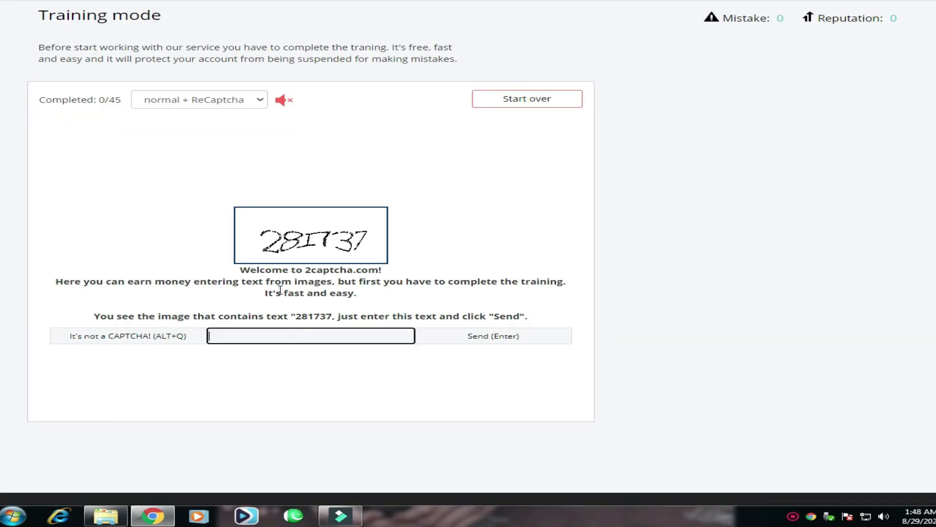
Solve and submit the first two training captchas, entering 281737 for the first image
click(276, 335)
click(495, 341)
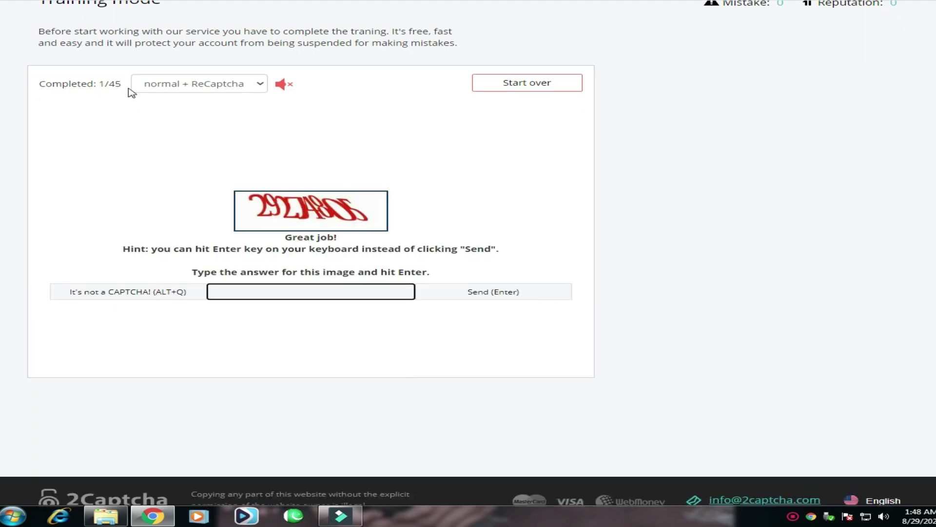
click(268, 287)
click(480, 291)
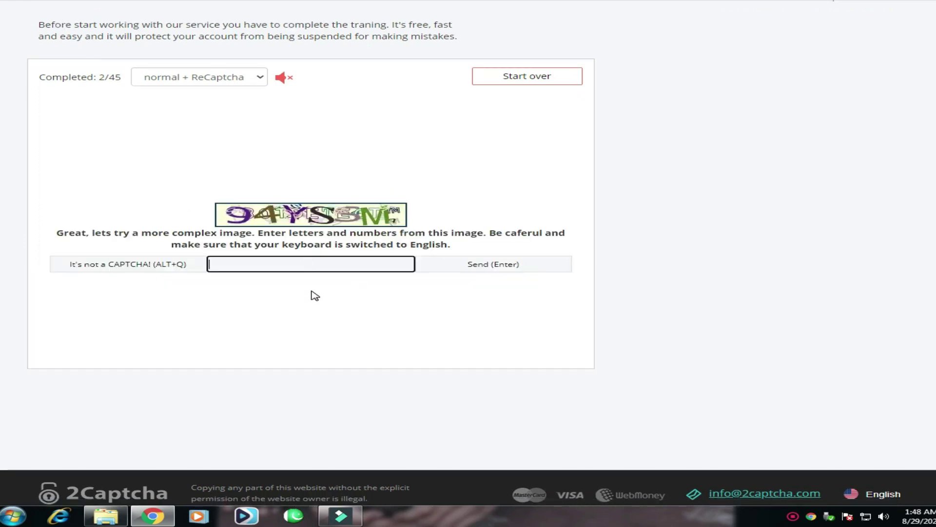
Check the training progress by highlighting the completed captcha count above the image
scroll(219, 176, up, 1)
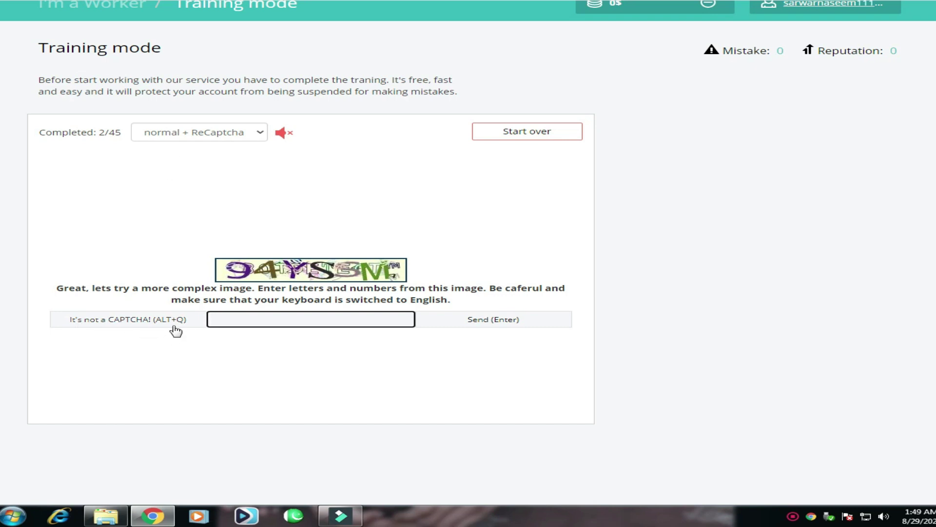
scroll(109, 209, up, 2)
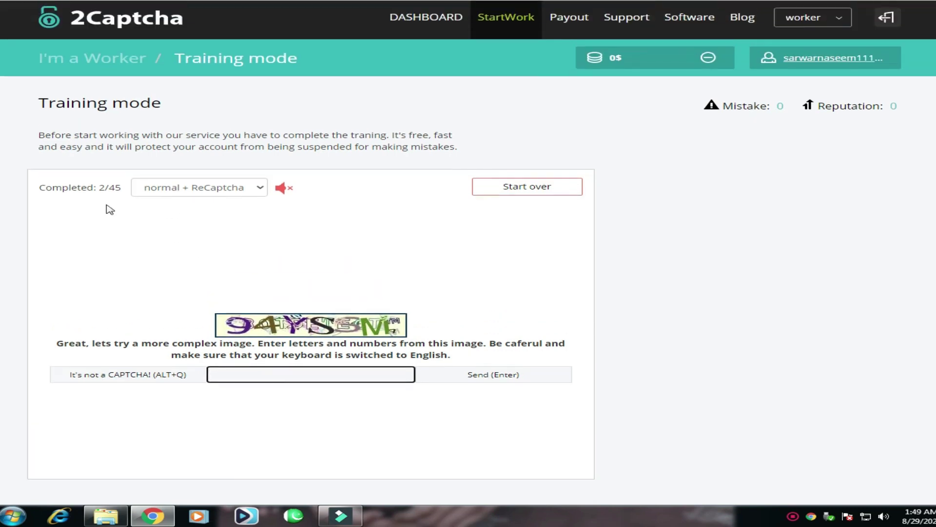
drag(91, 192, 128, 195)
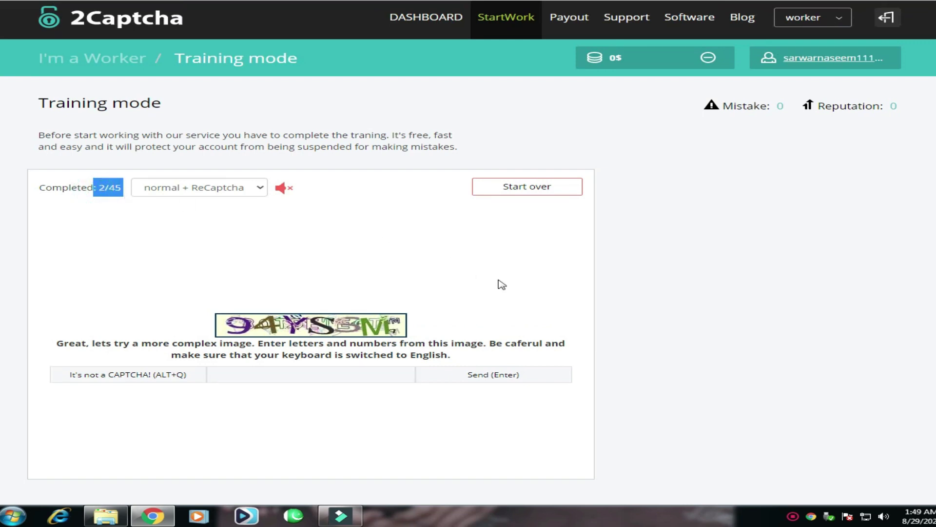
scroll(502, 284, up, 1)
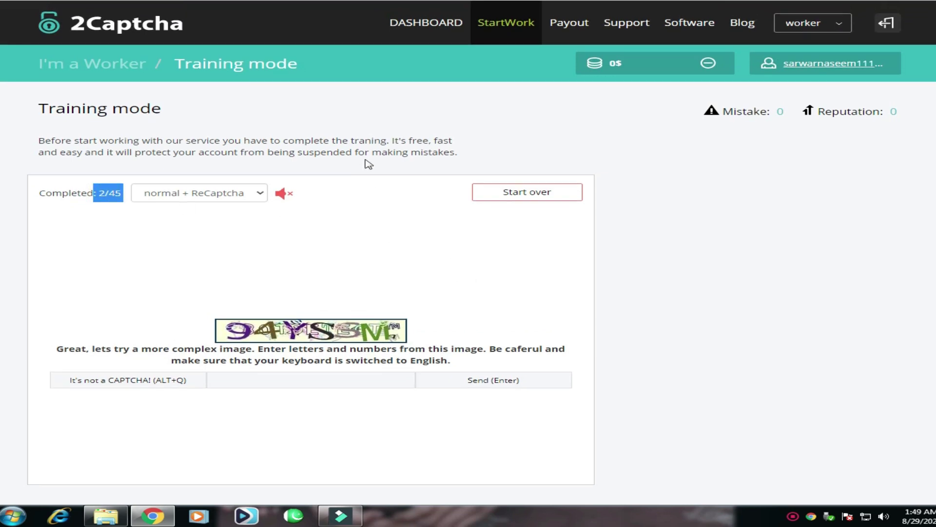
Return to the dashboard and look through its captcha-solving tools, graphs, FAQ and news feed
click(424, 30)
click(690, 23)
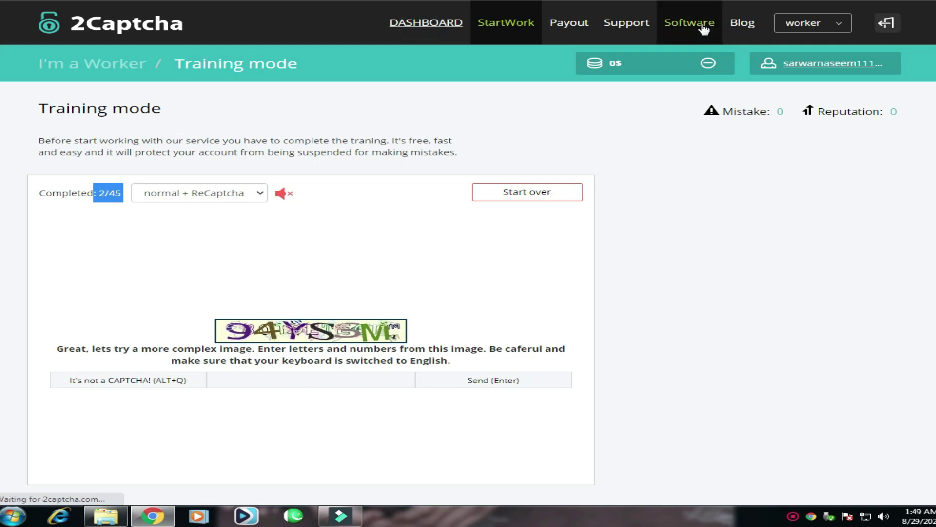
scroll(539, 273, down, 6)
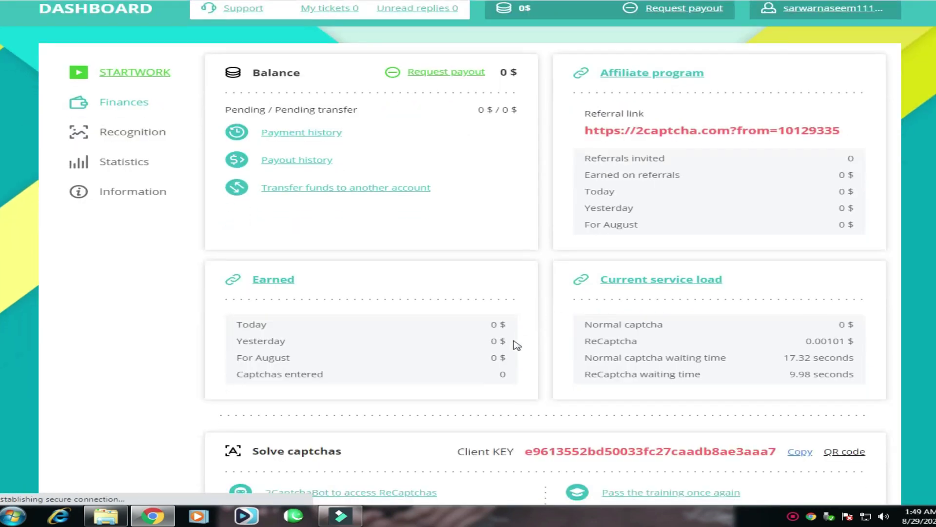
scroll(477, 349, down, 1)
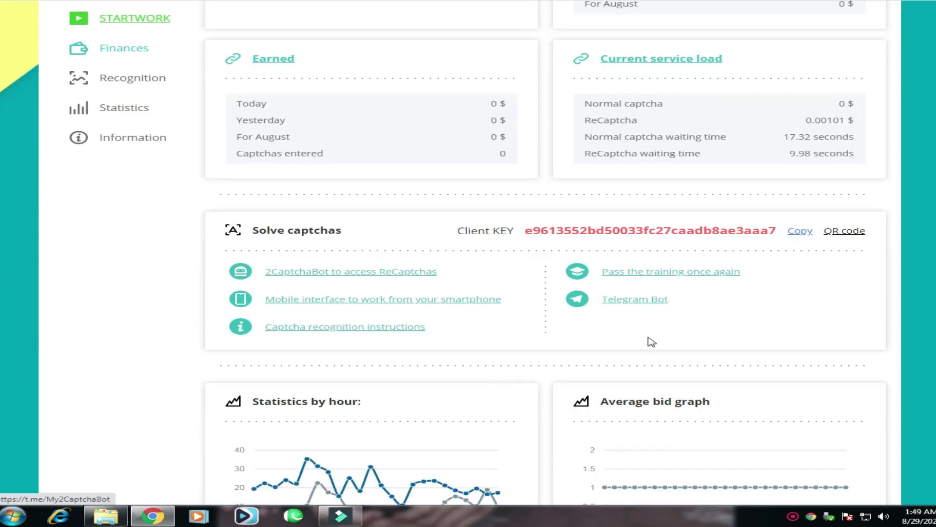
scroll(649, 379, down, 3)
scroll(506, 391, down, 7)
scroll(507, 383, up, 9)
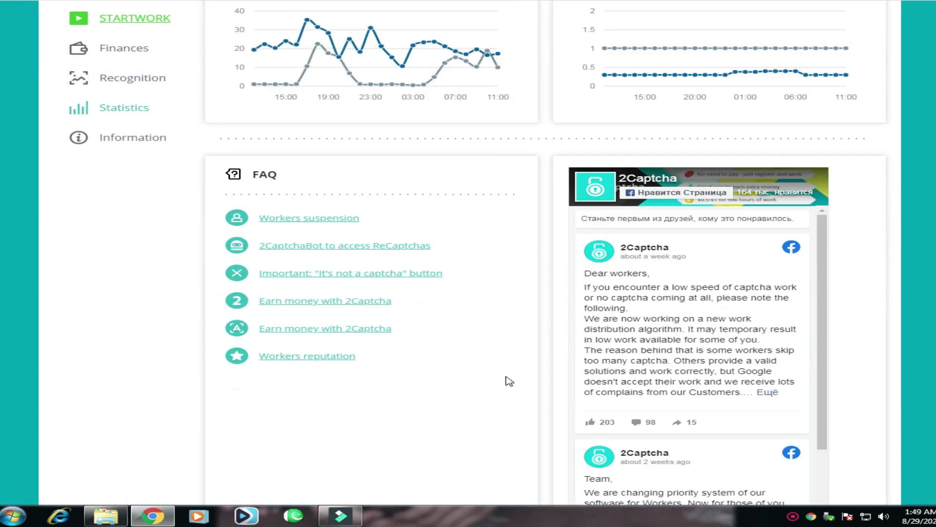
scroll(510, 381, up, 6)
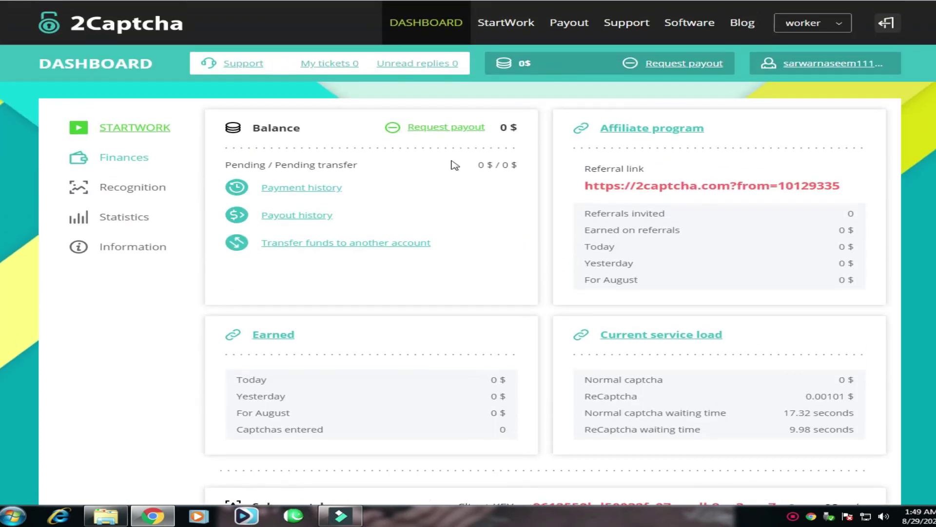
Open the payout request page and examine the available wallets, minimal withdrawals such as Payeer's and WebMoney's, and the payout history table
click(450, 129)
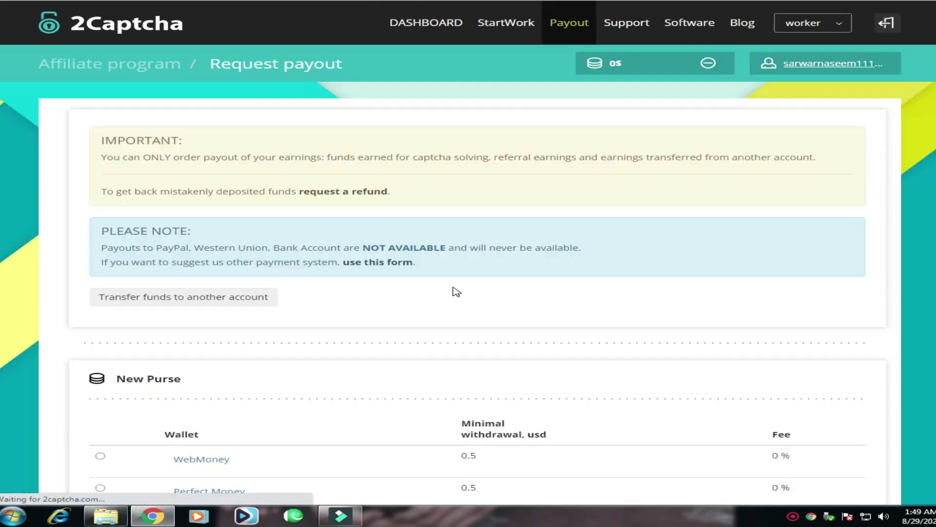
scroll(543, 340, down, 5)
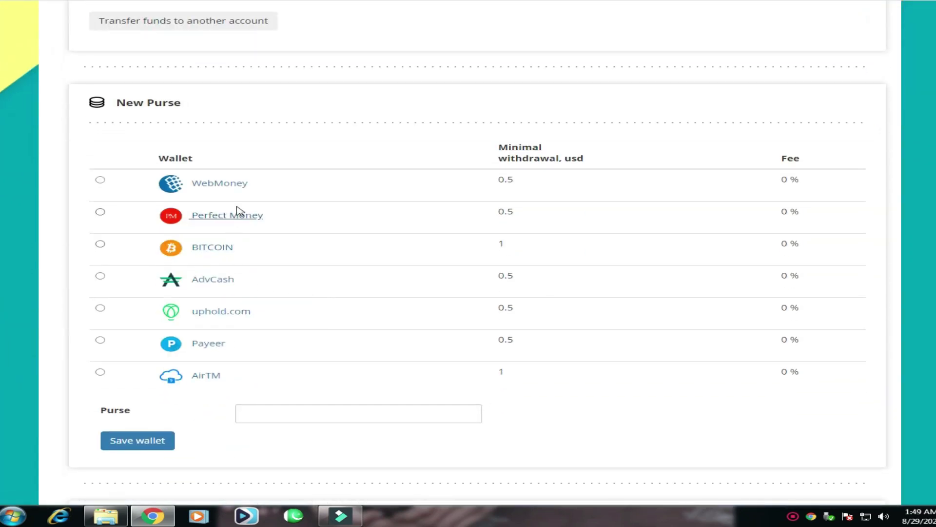
drag(466, 218, 527, 218)
drag(407, 238, 618, 242)
drag(489, 348, 595, 349)
scroll(468, 349, up, 1)
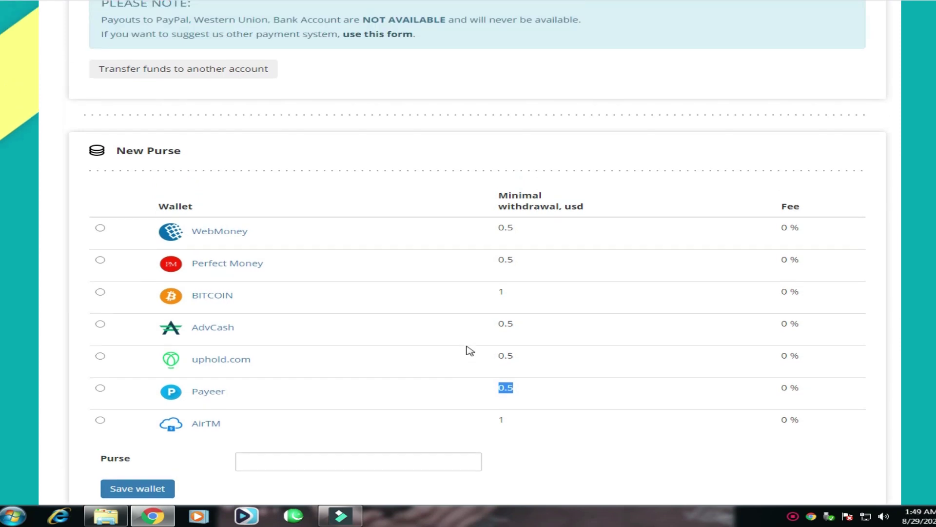
drag(494, 239, 522, 236)
scroll(468, 343, down, 5)
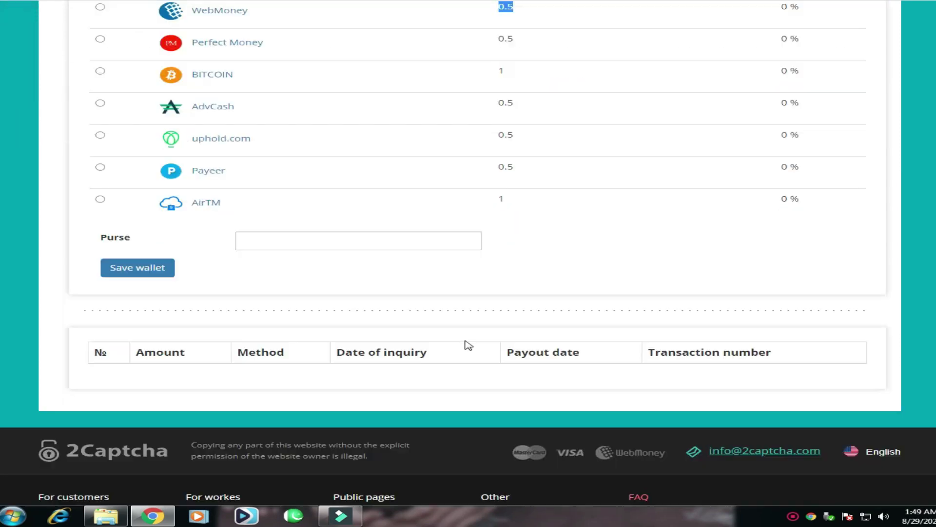
Go back from the payout page to the dashboard and review its balance, affiliate program, earnings, service load and captcha-solving sections
scroll(532, 333, up, 10)
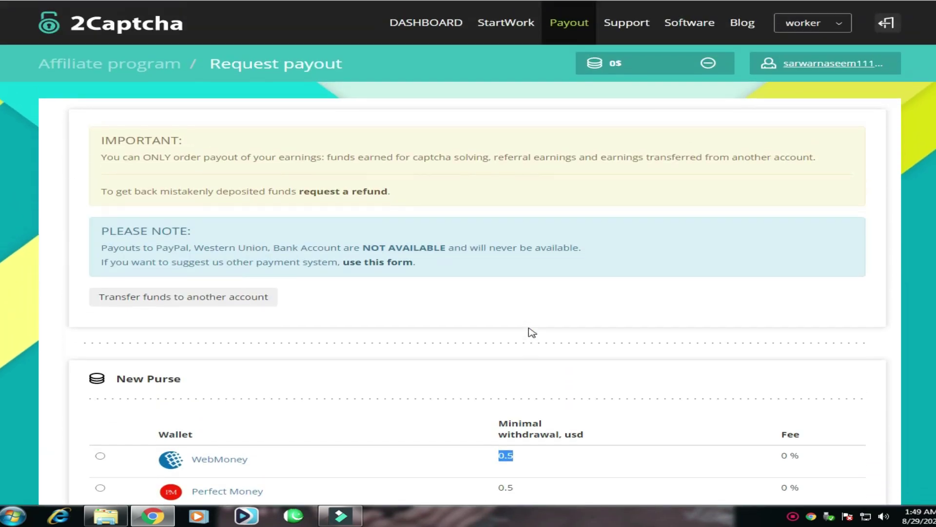
click(423, 23)
scroll(405, 230, down, 2)
scroll(424, 224, up, 3)
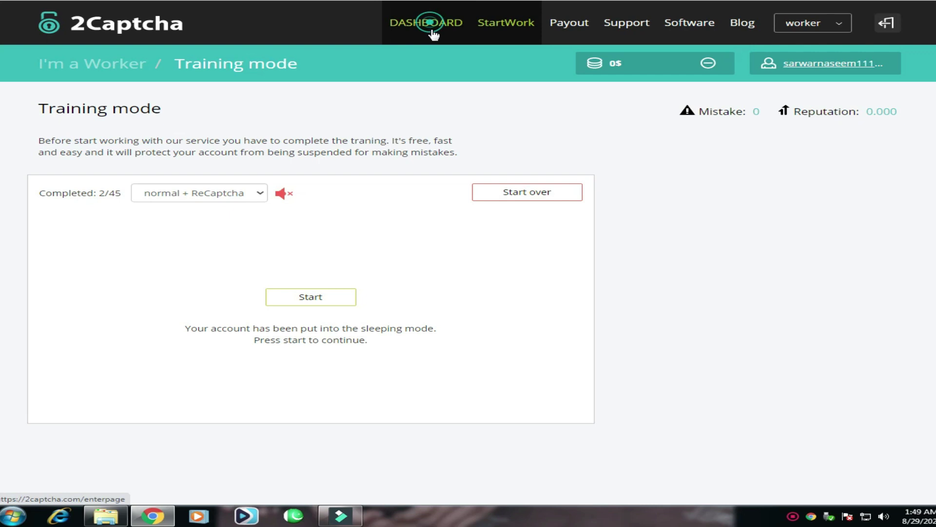
click(433, 30)
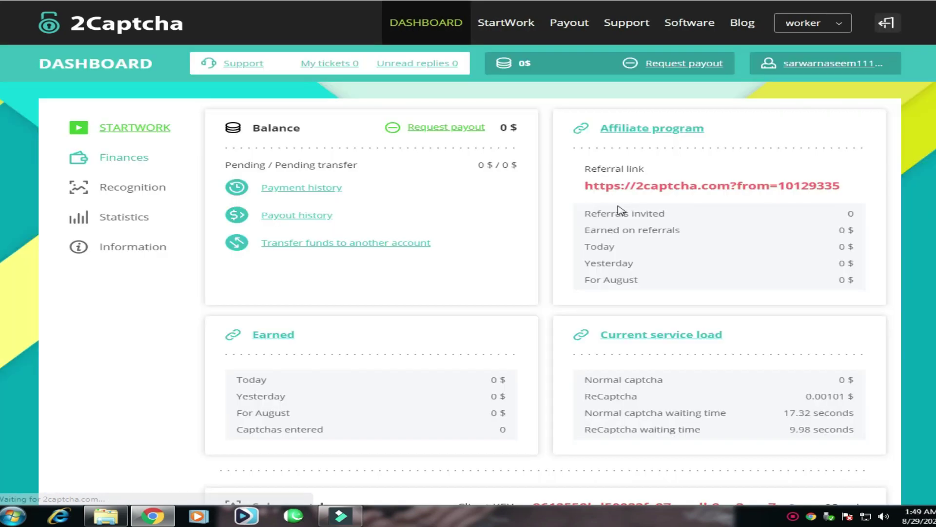
scroll(585, 288, down, 4)
scroll(625, 302, up, 4)
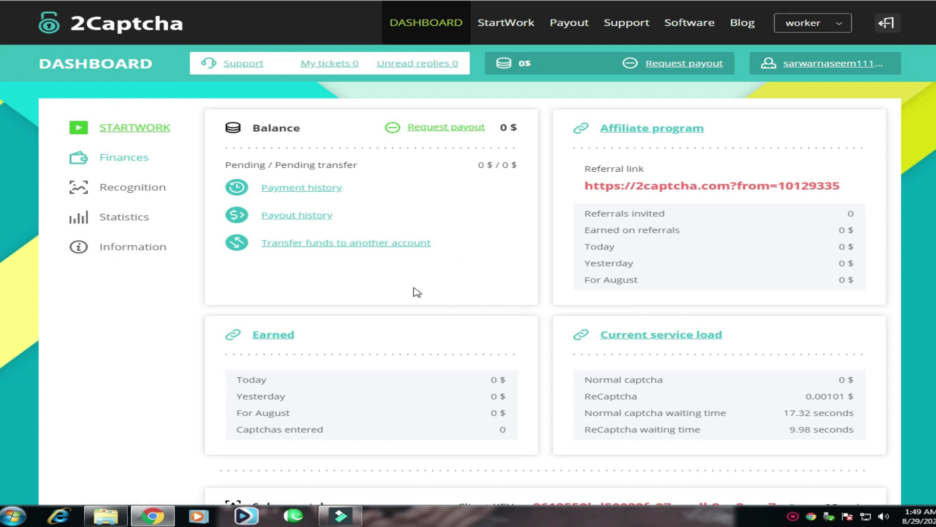
scroll(425, 346, down, 4)
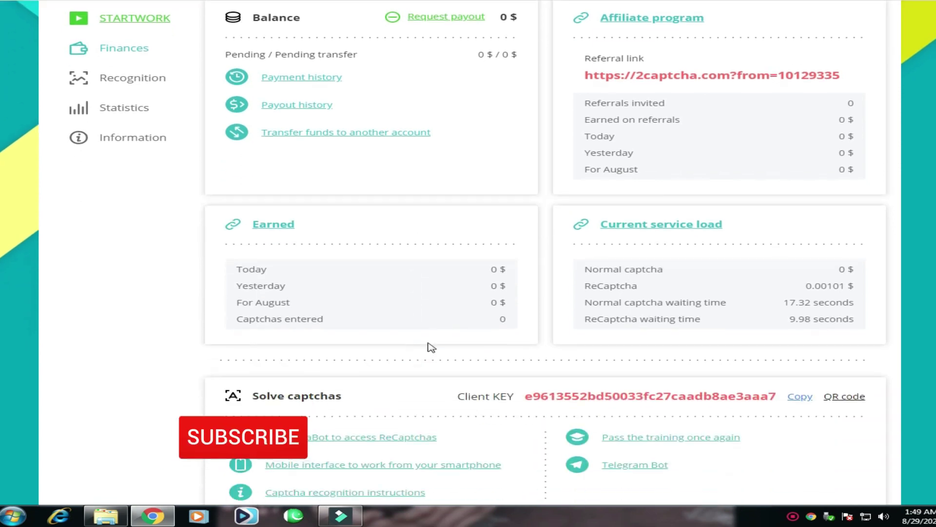
scroll(448, 351, up, 4)
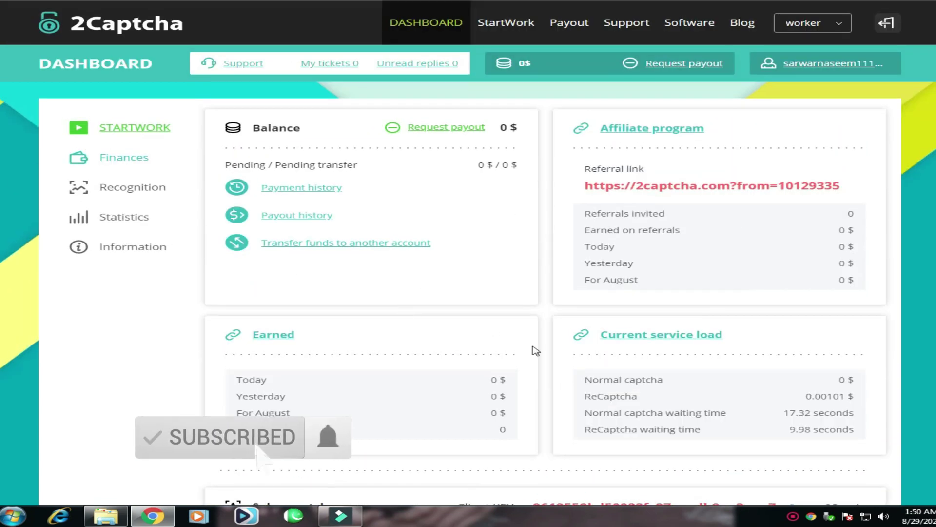